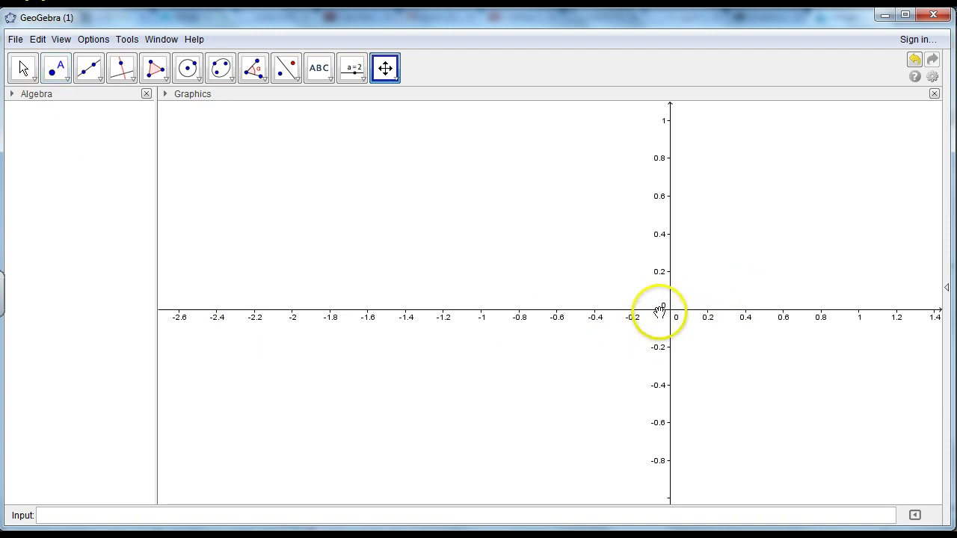
Step: Define point A at the origin by entering A=(0,0) in the Input bar
click(175, 515)
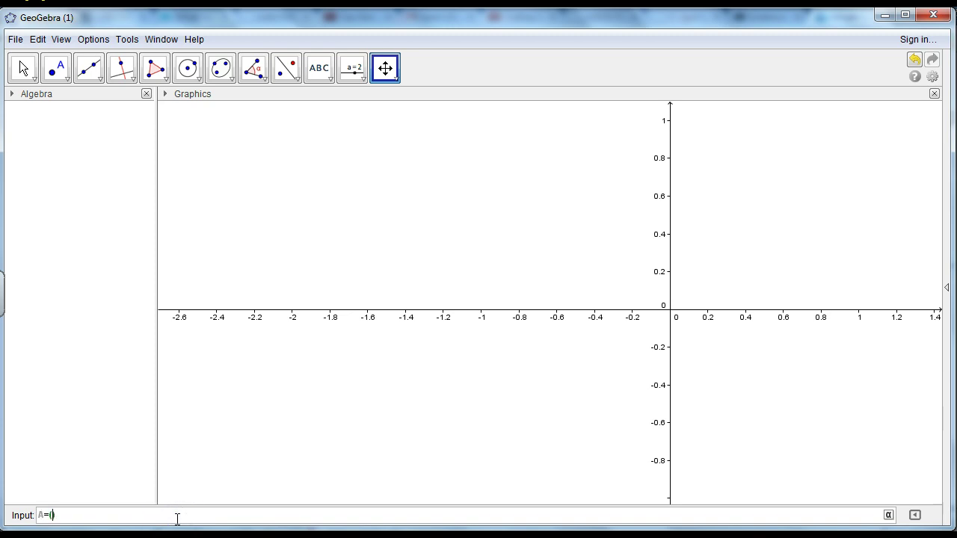
text(A=(0,)
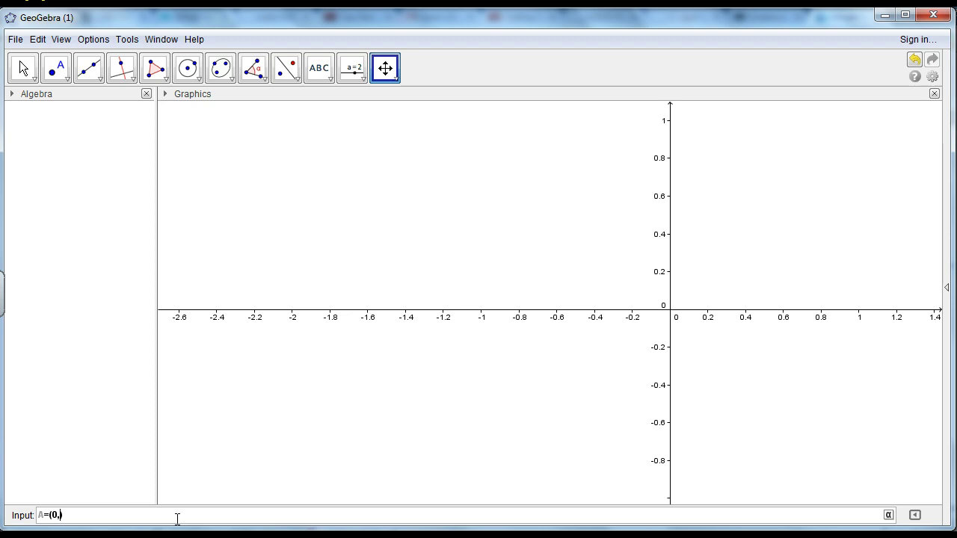
text(0)
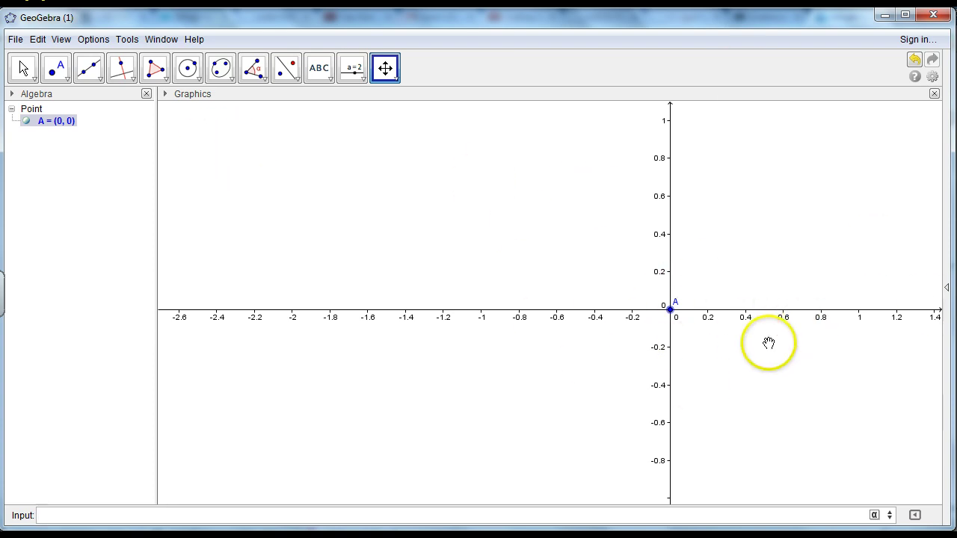
Step: Draw circle c with radius 1 centred on point A, giving x² + y² = 1
click(196, 76)
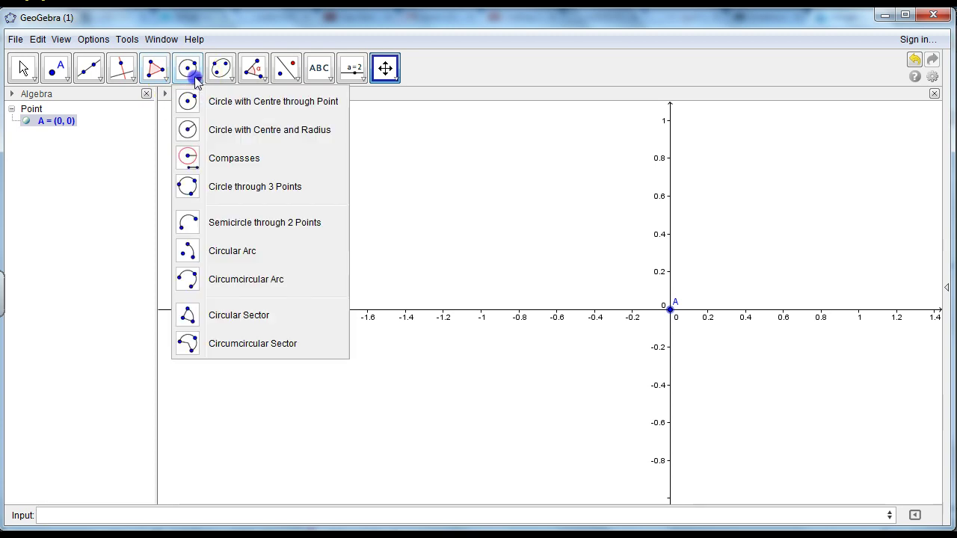
click(248, 132)
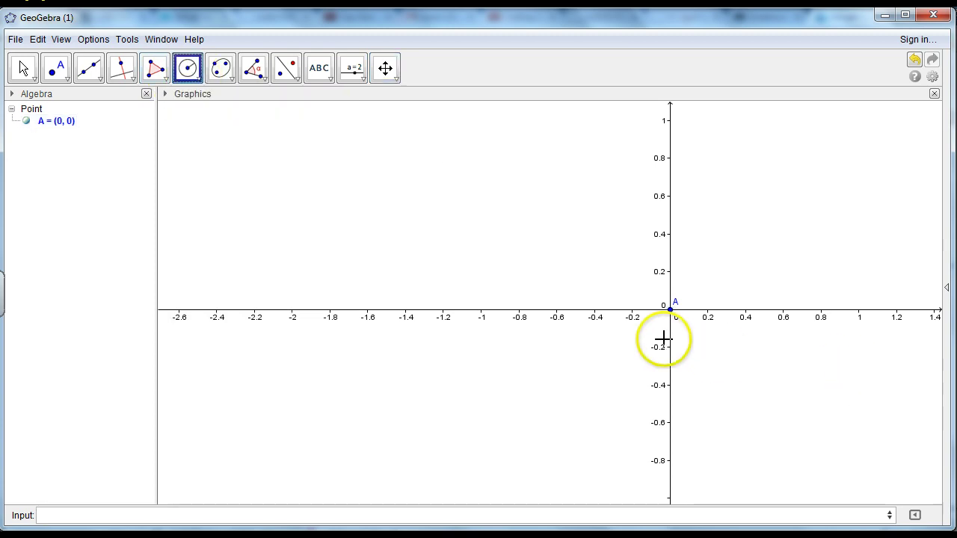
click(672, 310)
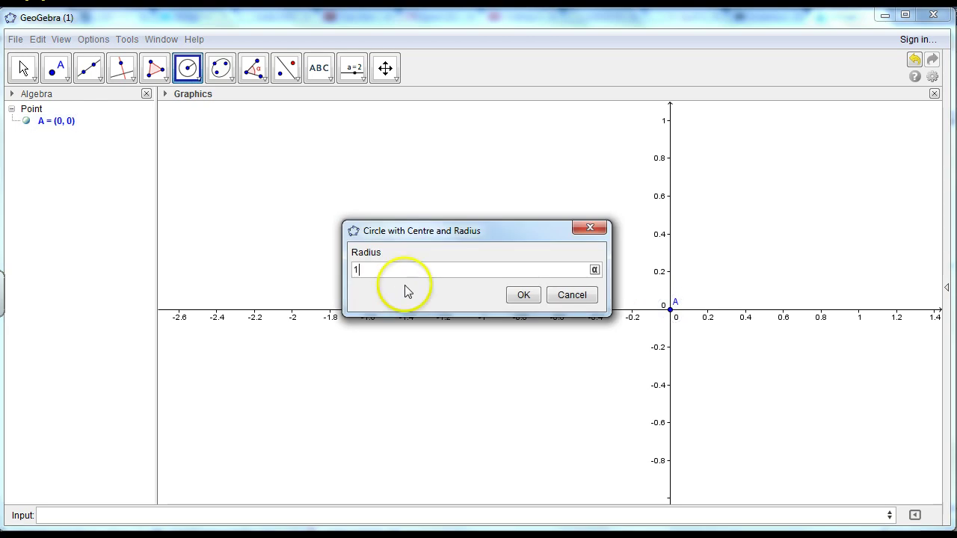
click(524, 296)
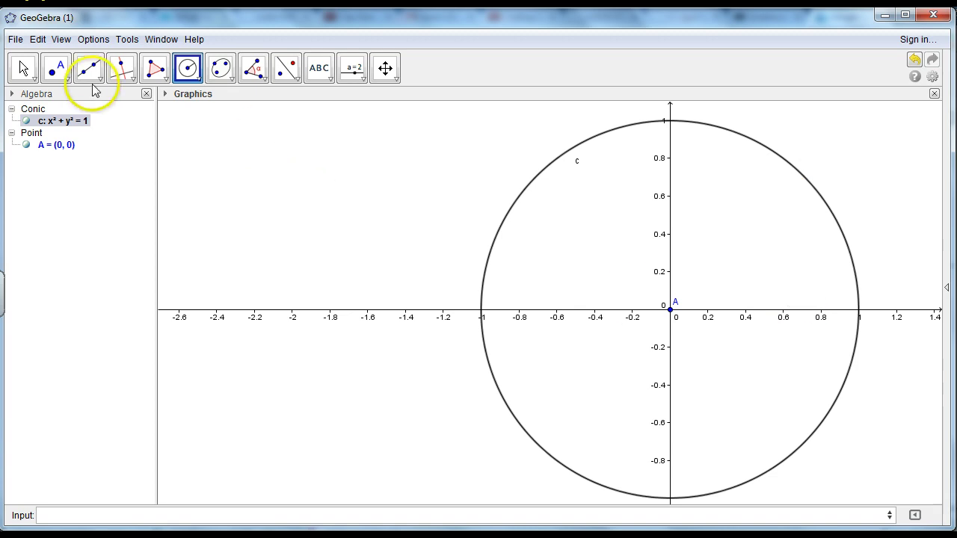
Step: Place point B on the unit circle and drag it up to about (0.61, 0.79)
click(54, 66)
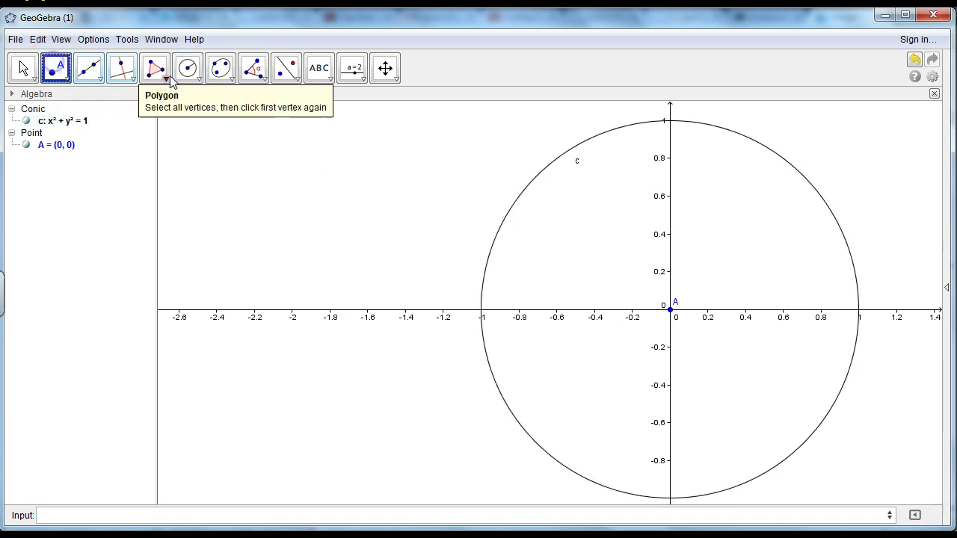
click(810, 183)
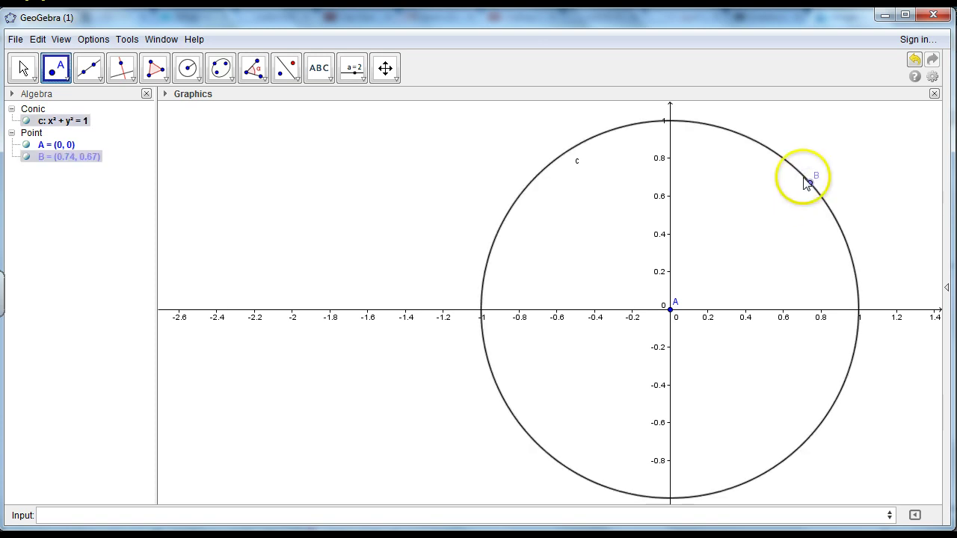
click(22, 68)
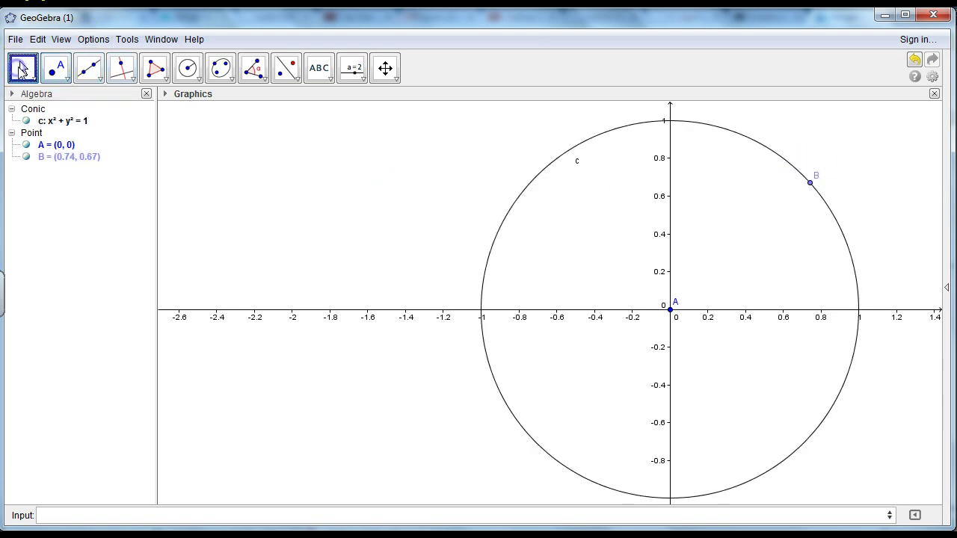
drag(804, 194, 843, 240)
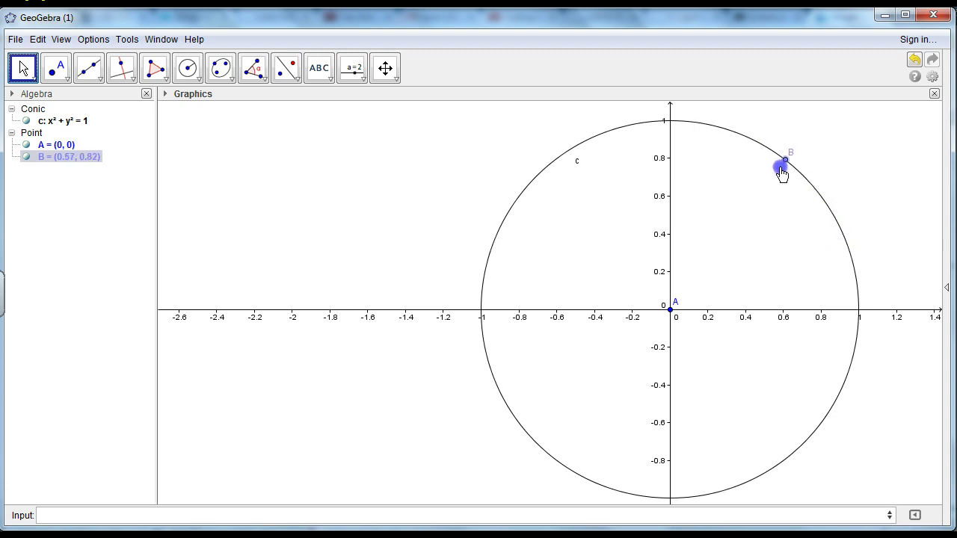
Step: Draw segment a from point B to origin A as a radius of length 1
click(101, 76)
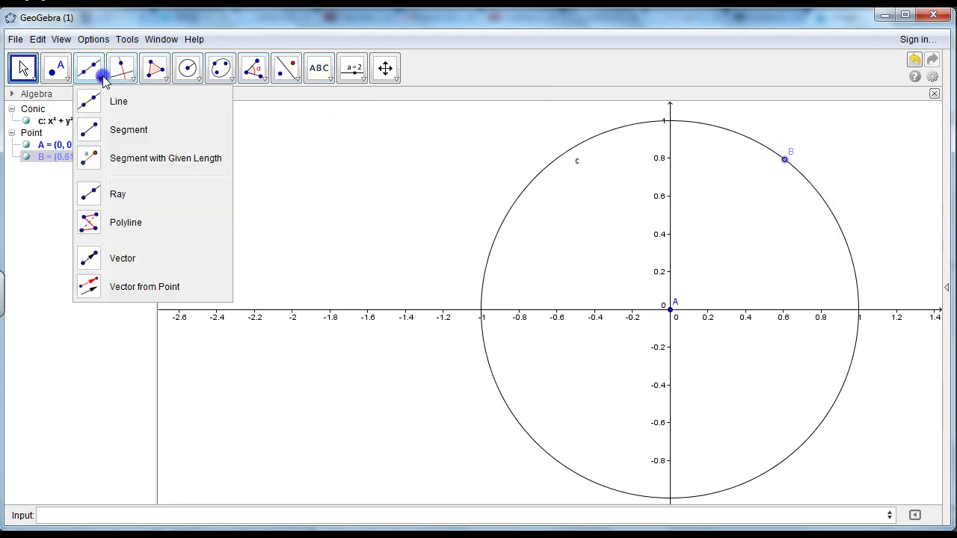
click(120, 129)
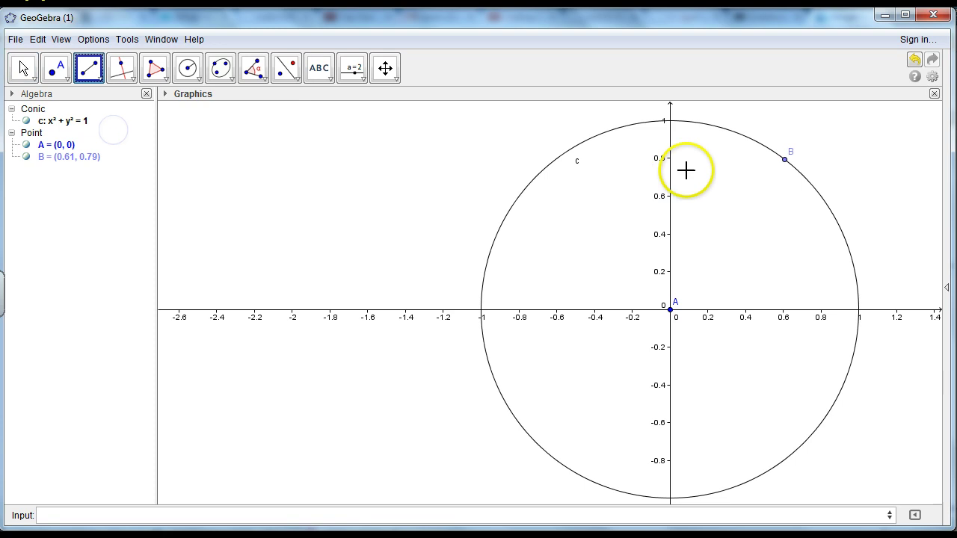
click(784, 159)
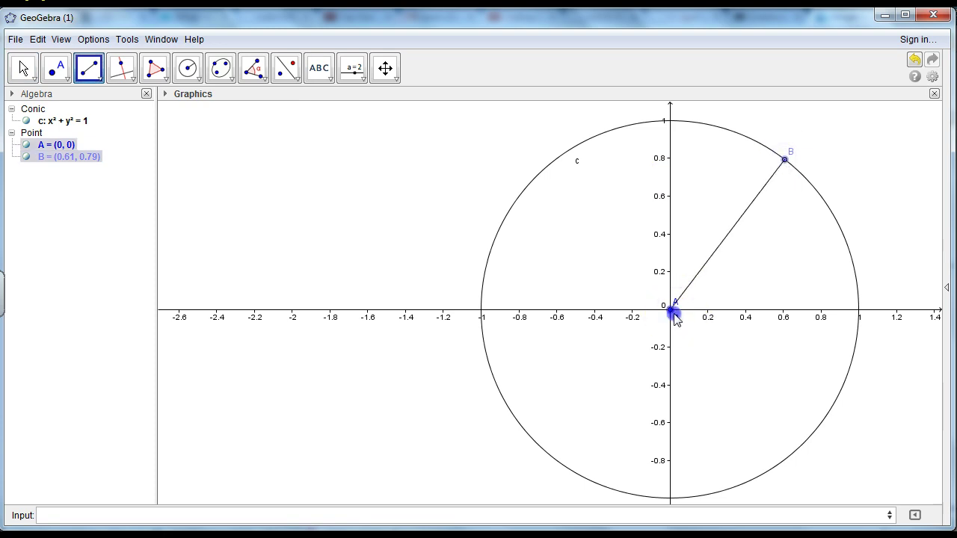
click(670, 309)
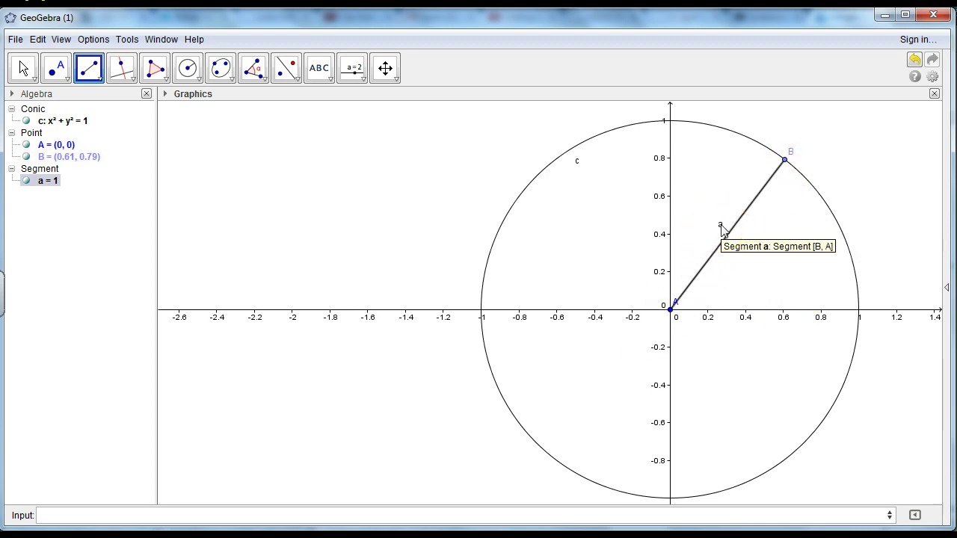
Step: Rename radius segment a to hyp
right_click(721, 228)
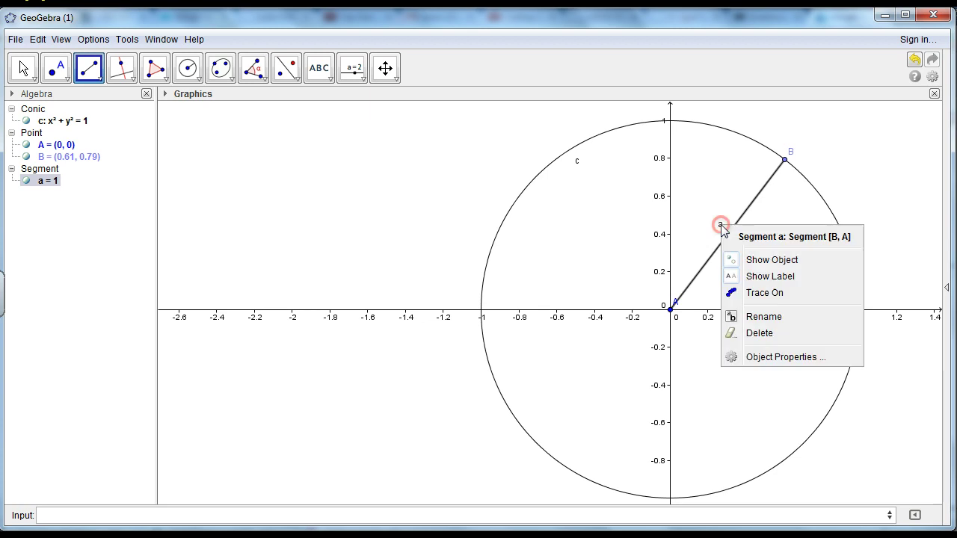
click(772, 315)
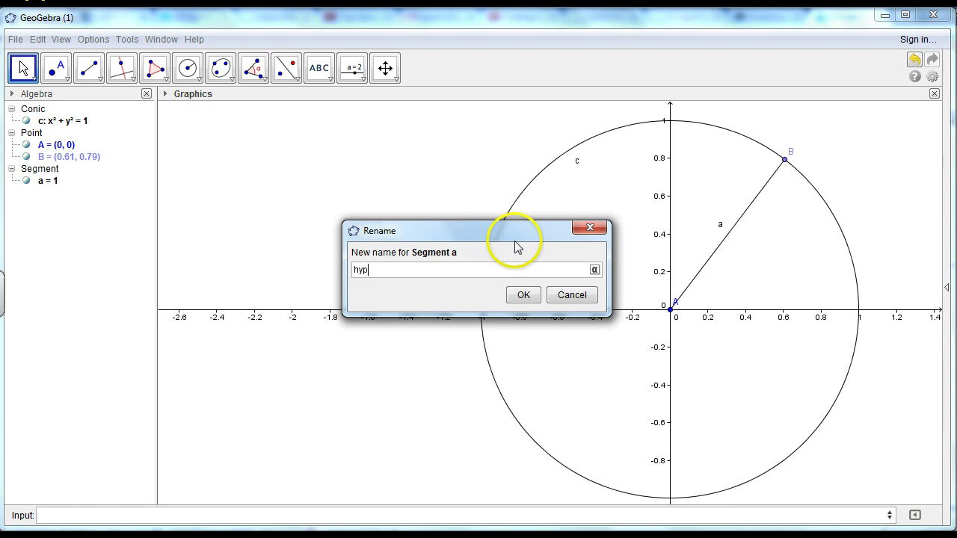
click(523, 295)
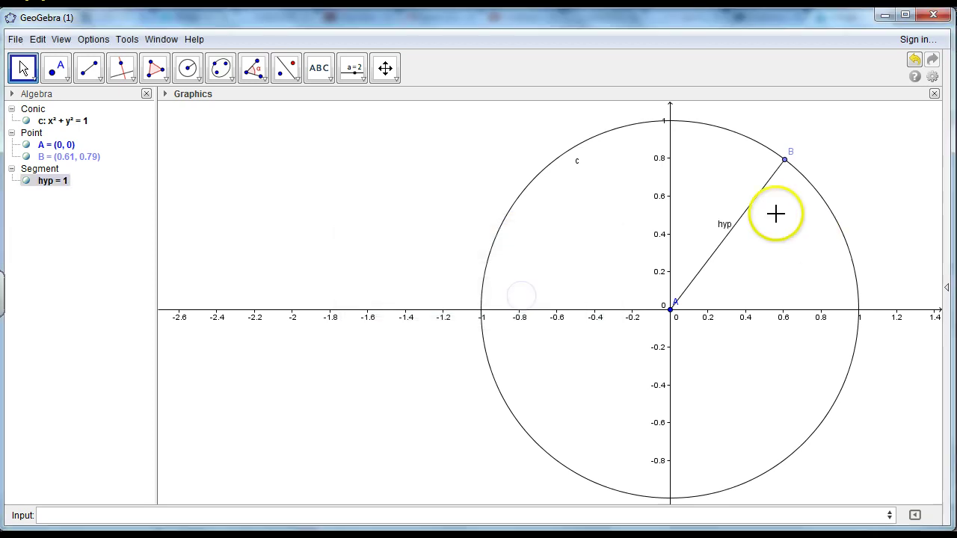
key(Escape)
click(723, 224)
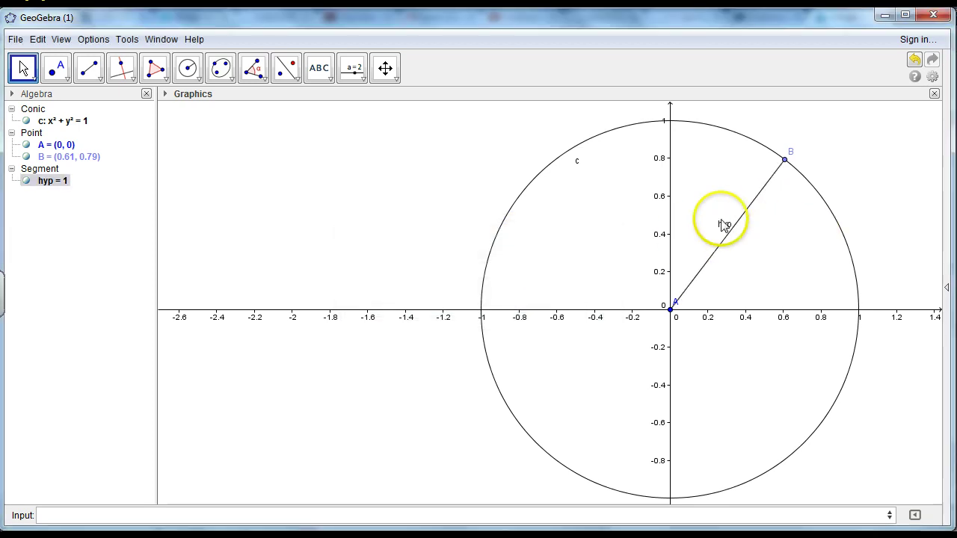
click(562, 139)
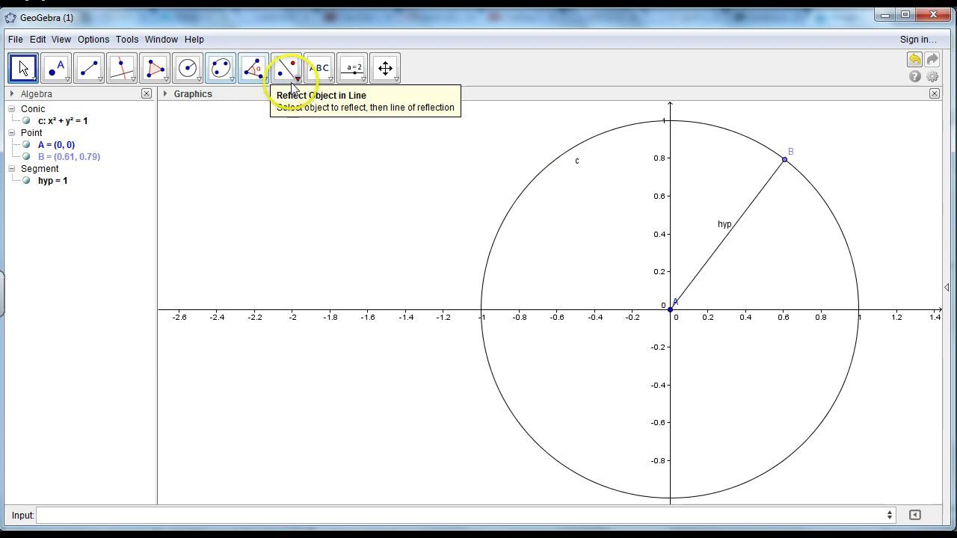
Step: Display the length label hyp = 1 beside the segment and nudge it into place
click(255, 75)
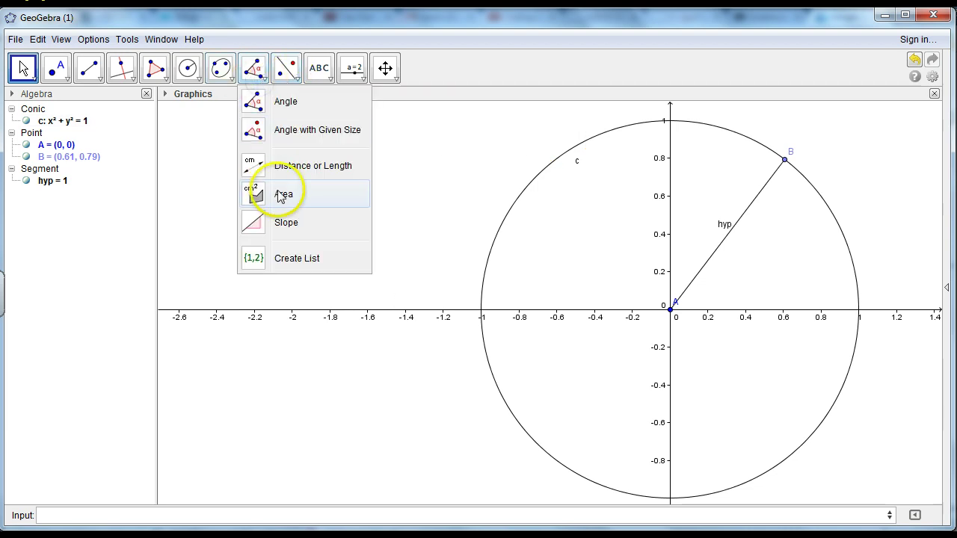
click(292, 166)
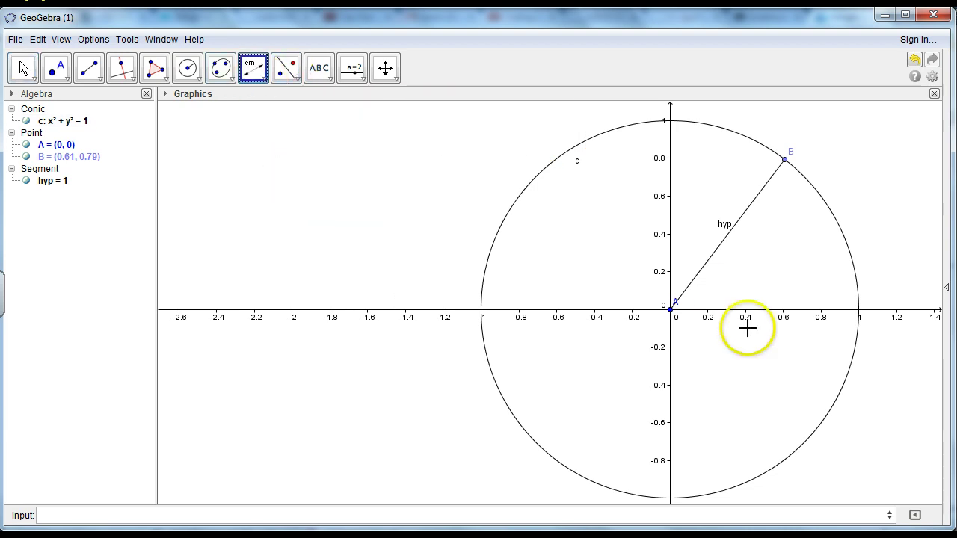
click(726, 241)
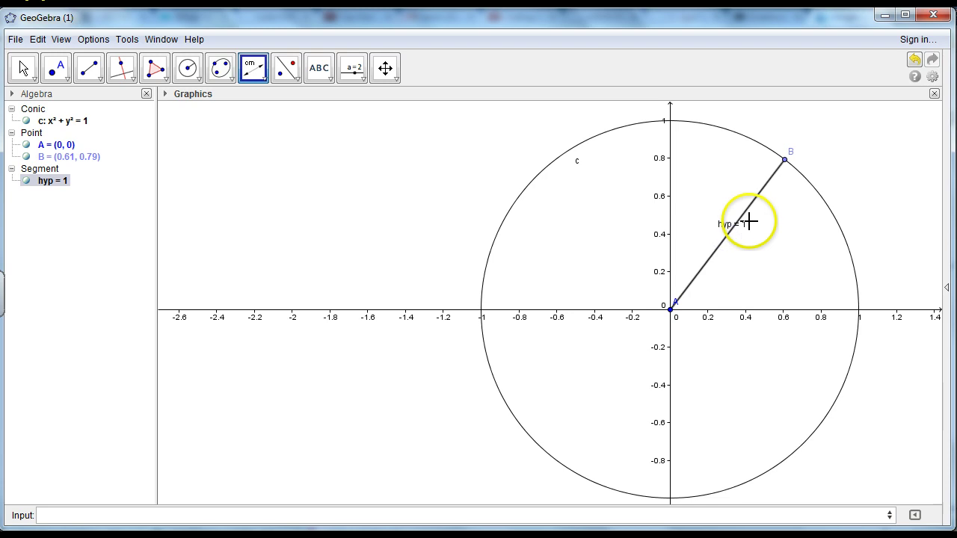
click(24, 69)
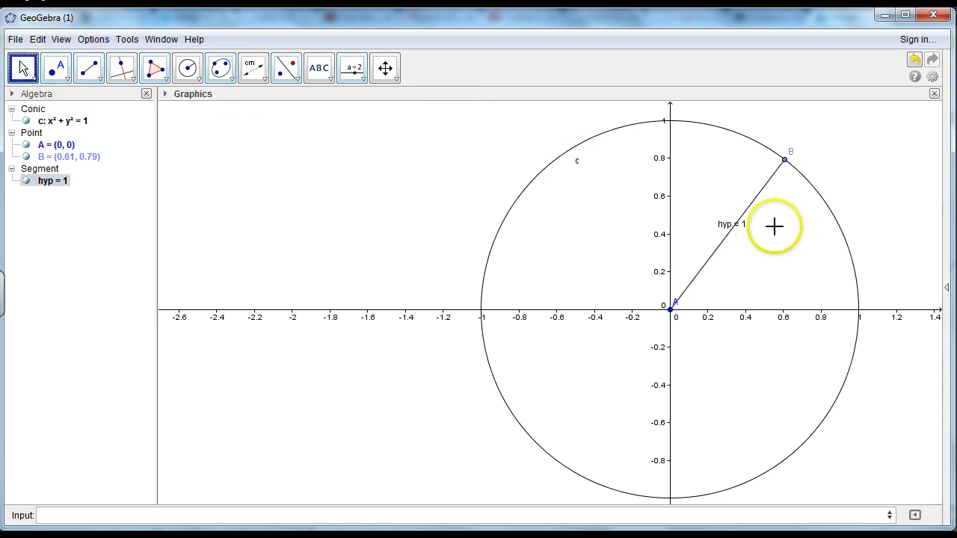
drag(728, 231, 716, 222)
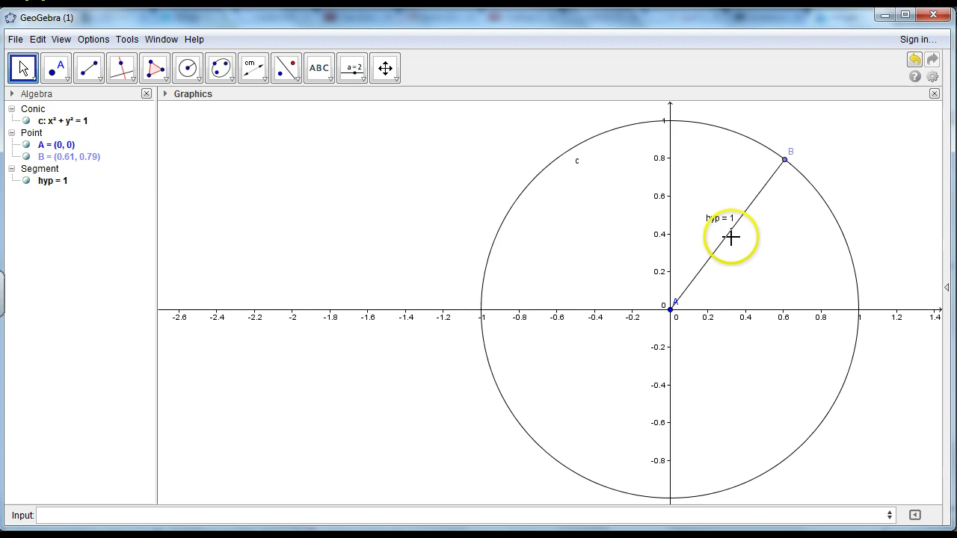
click(785, 161)
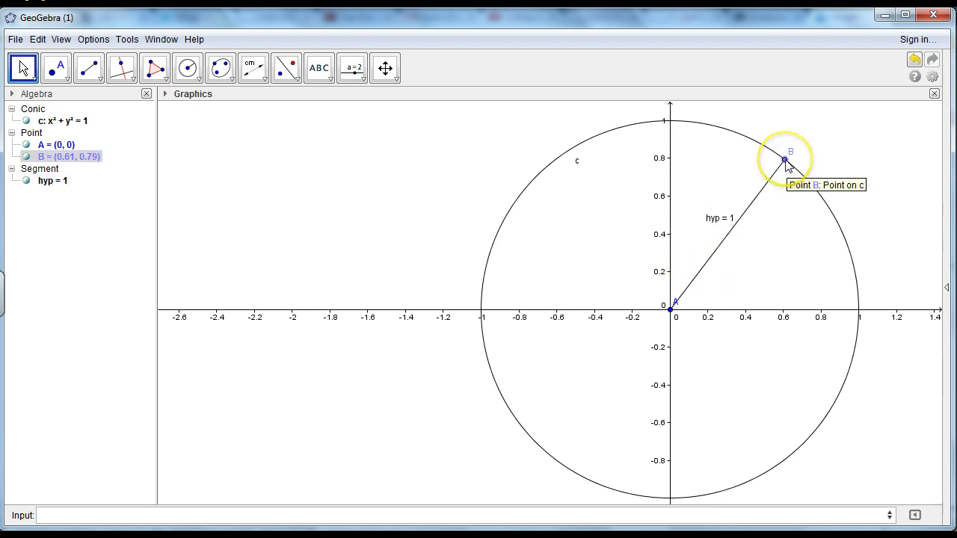
Step: Draw a vertical line a through point B, perpendicular to the x-axis
click(783, 316)
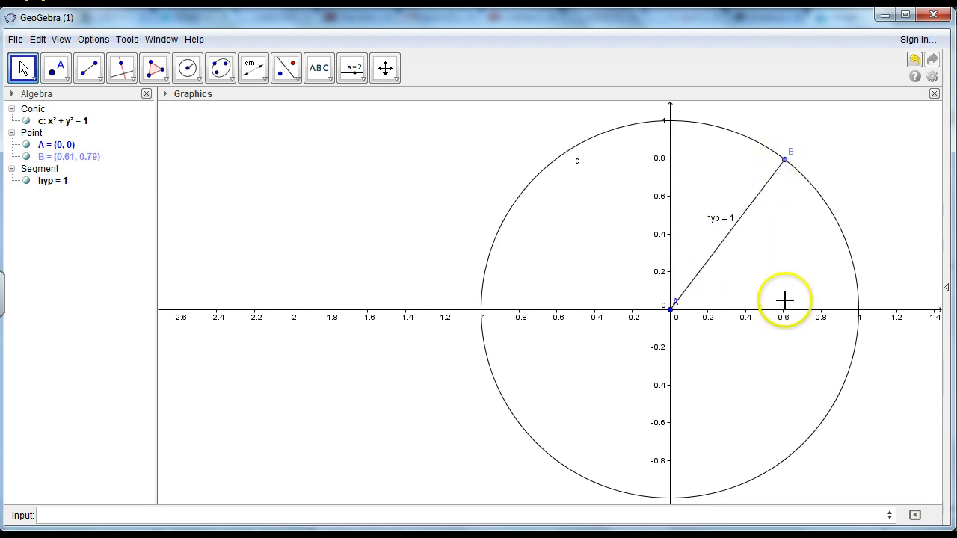
click(132, 78)
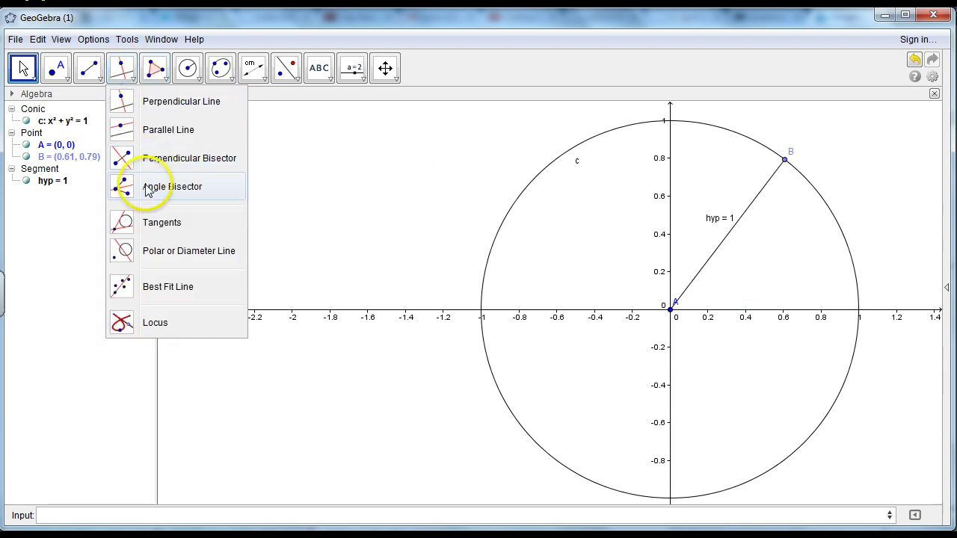
click(169, 108)
click(785, 161)
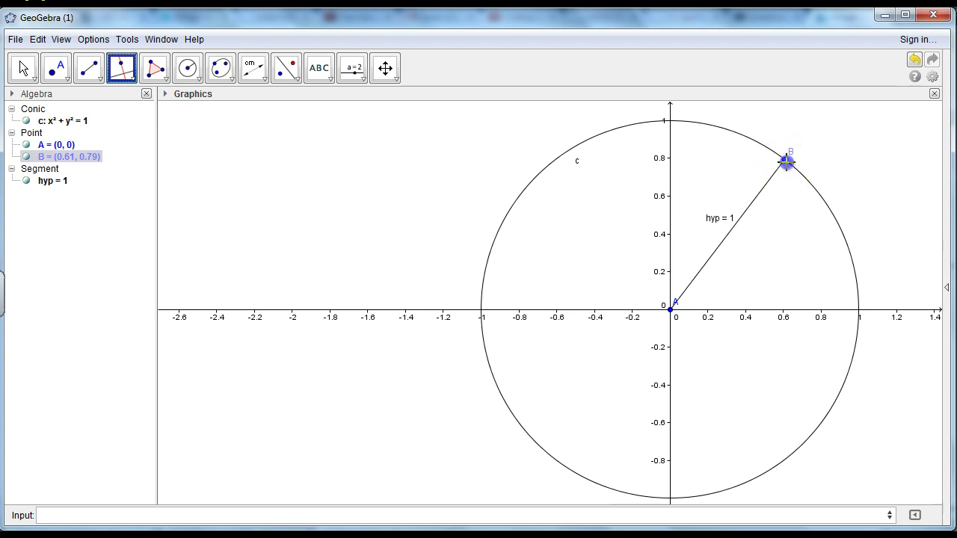
click(783, 313)
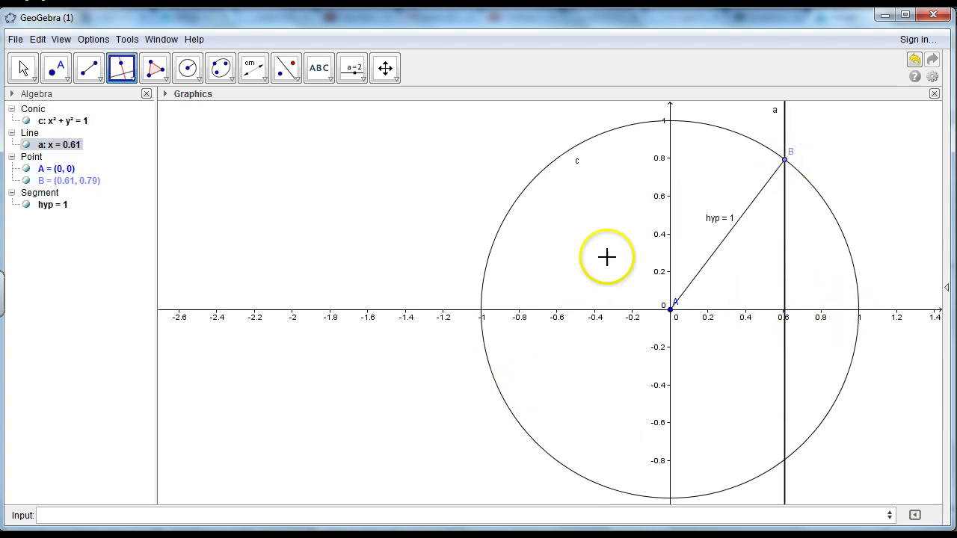
Step: Create point C = (0.61, 0) where line a meets the x-axis
click(64, 79)
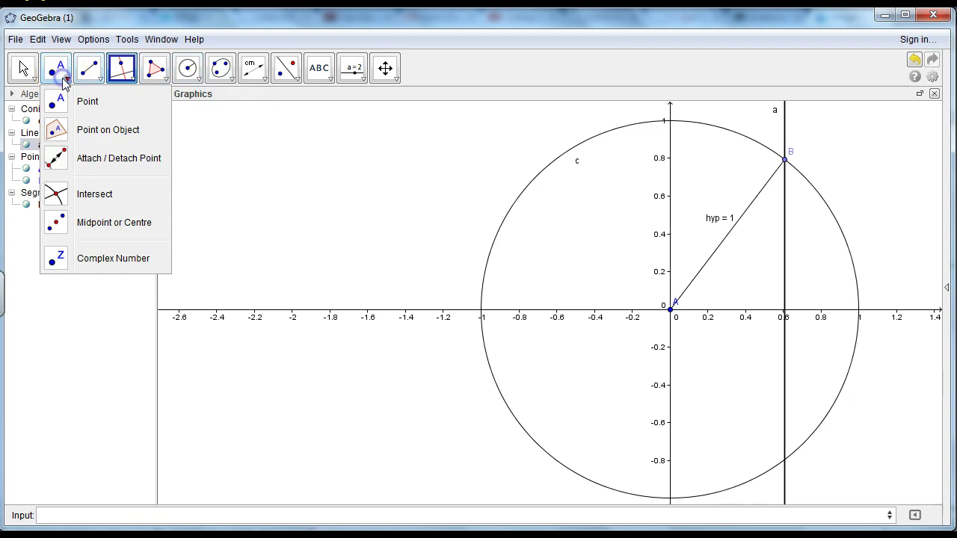
click(106, 204)
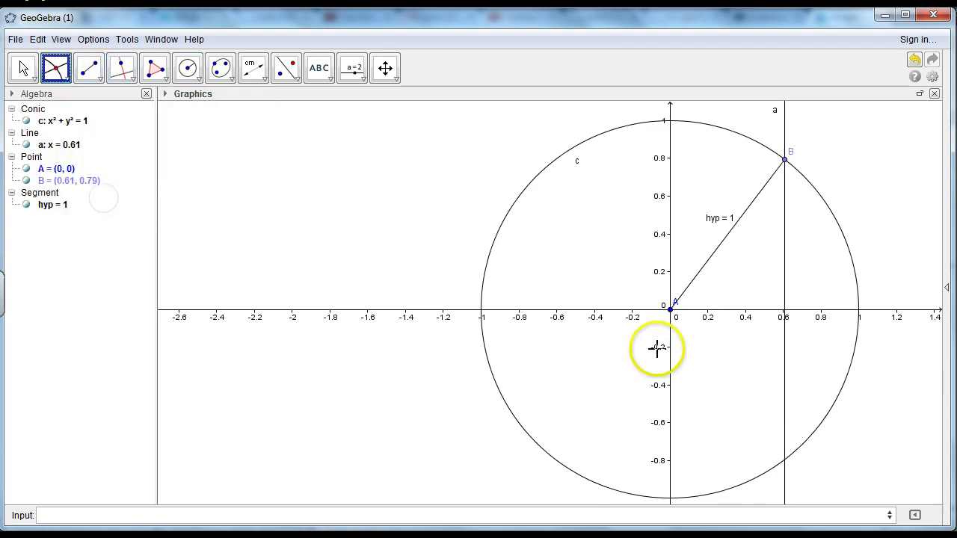
click(786, 317)
click(784, 314)
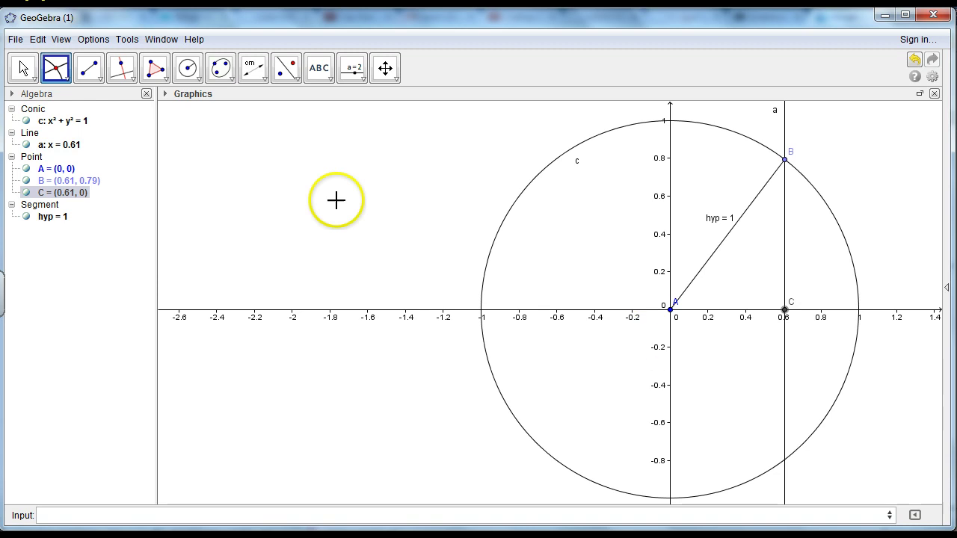
Step: Draw legs b (B to C) and d (A to C), then hide vertical line a
click(88, 71)
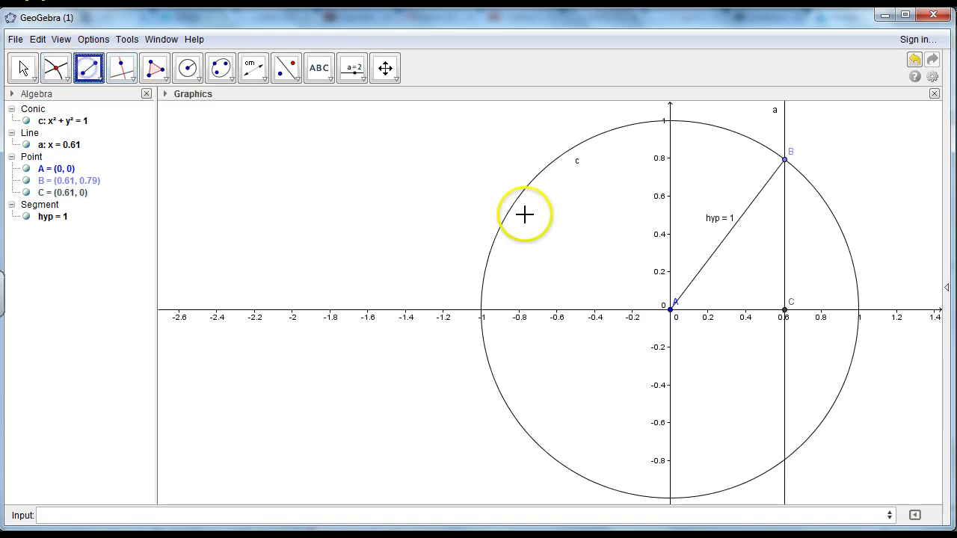
click(785, 160)
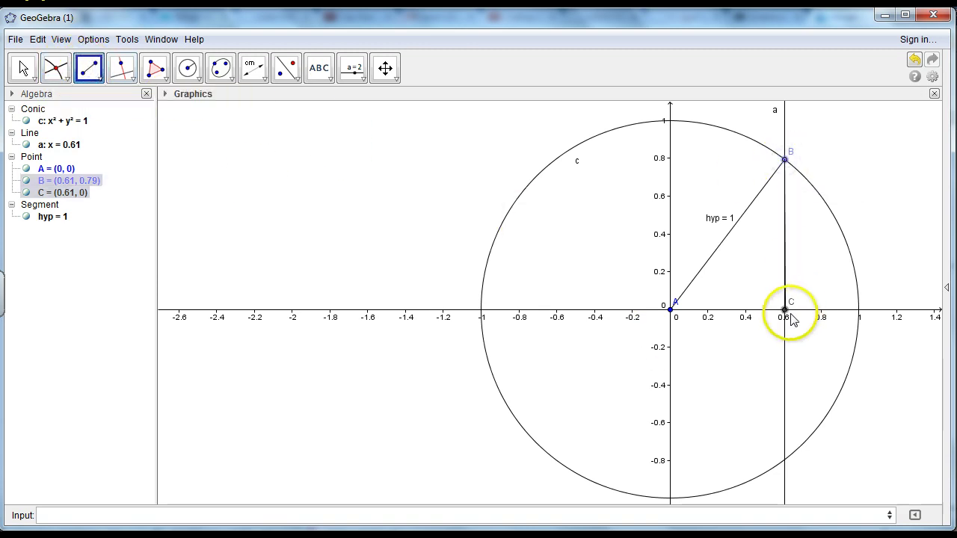
click(784, 310)
click(670, 309)
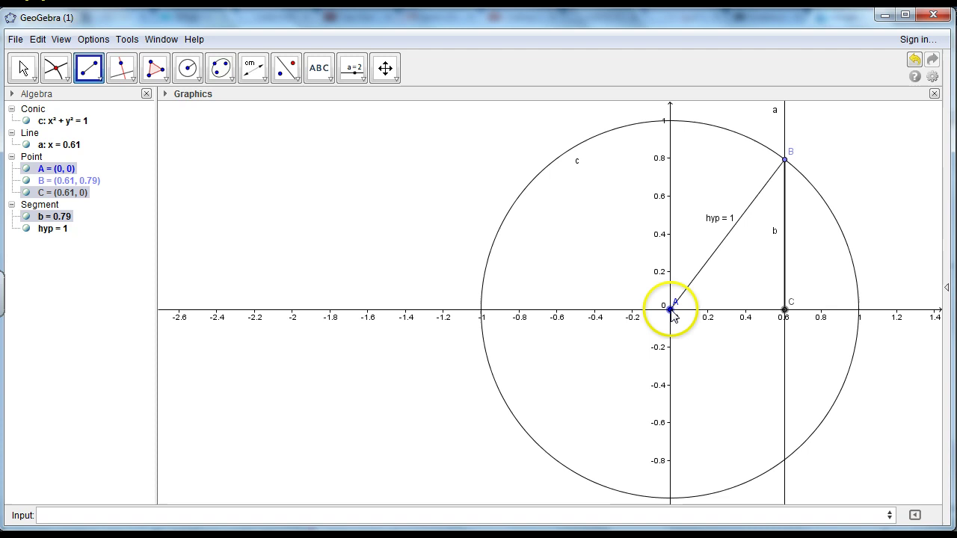
click(784, 310)
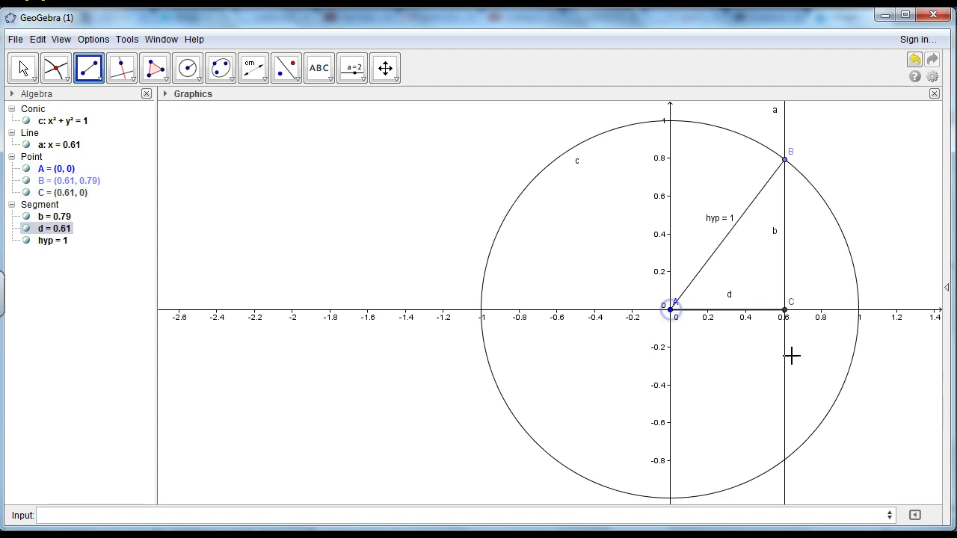
click(26, 121)
click(26, 122)
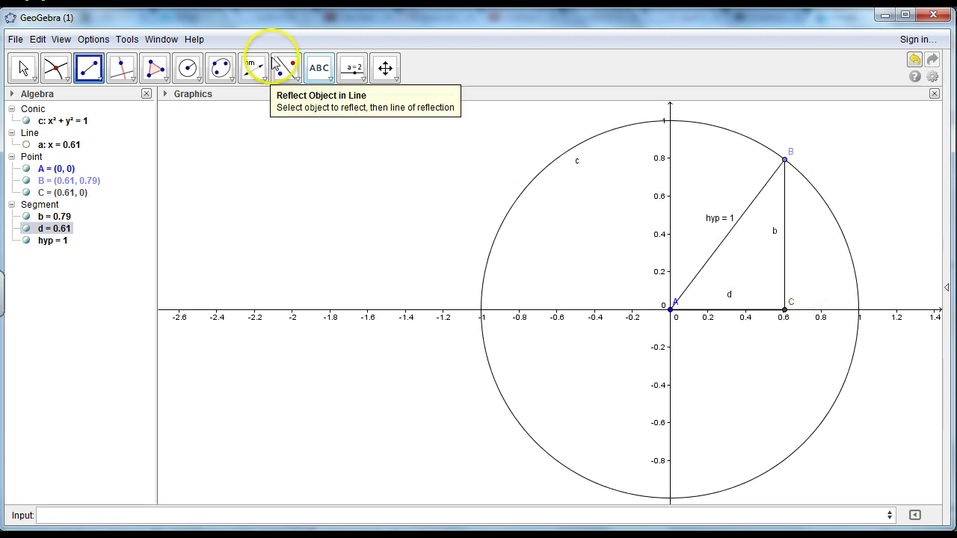
Step: Mark the 90° right angle α at C between segments d and b
click(265, 80)
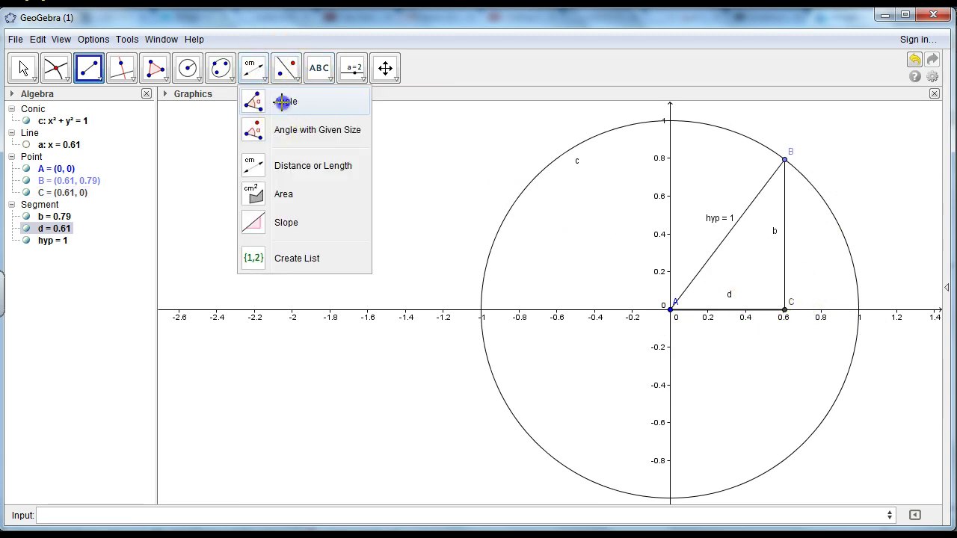
click(284, 102)
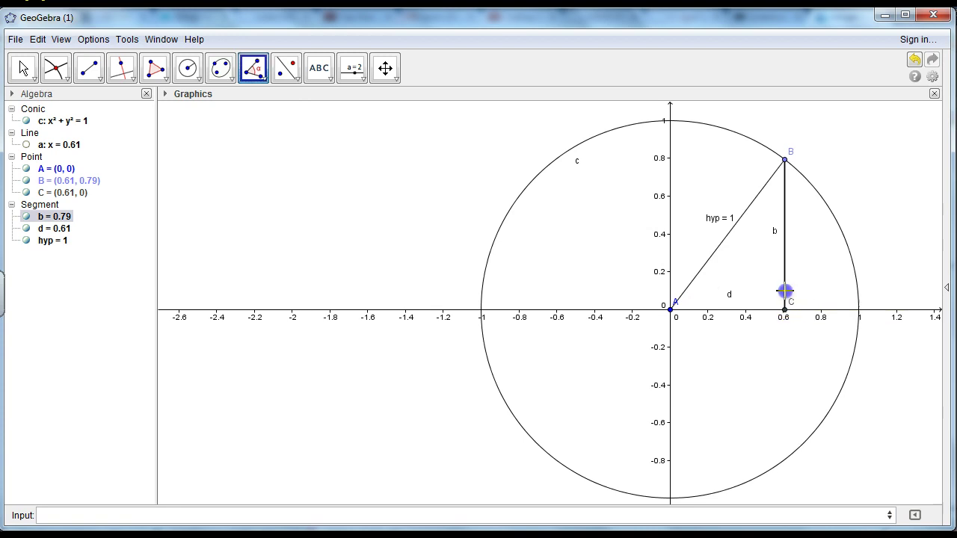
click(767, 309)
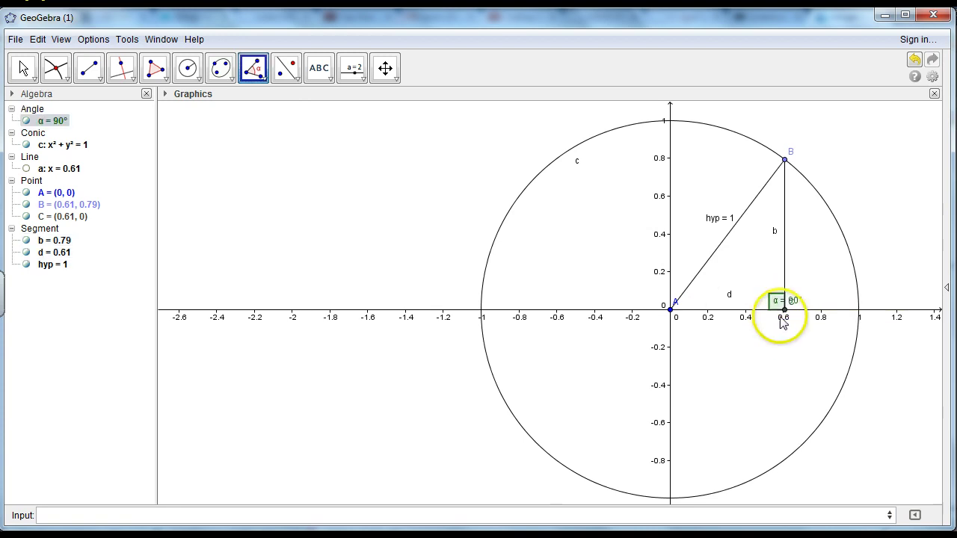
click(784, 310)
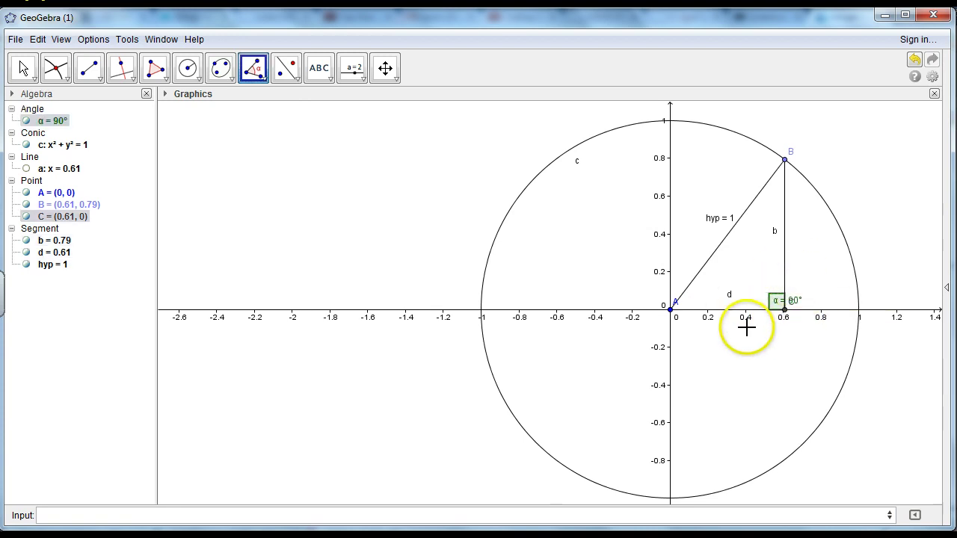
click(793, 278)
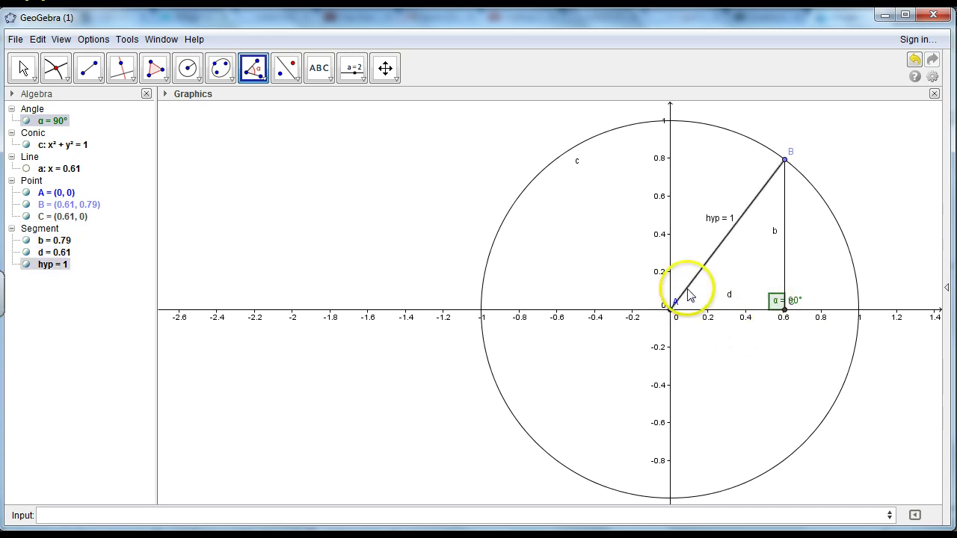
Step: Undo a wrong 307.38° angle and mark β = 52.62° at A between d and hyp
click(705, 314)
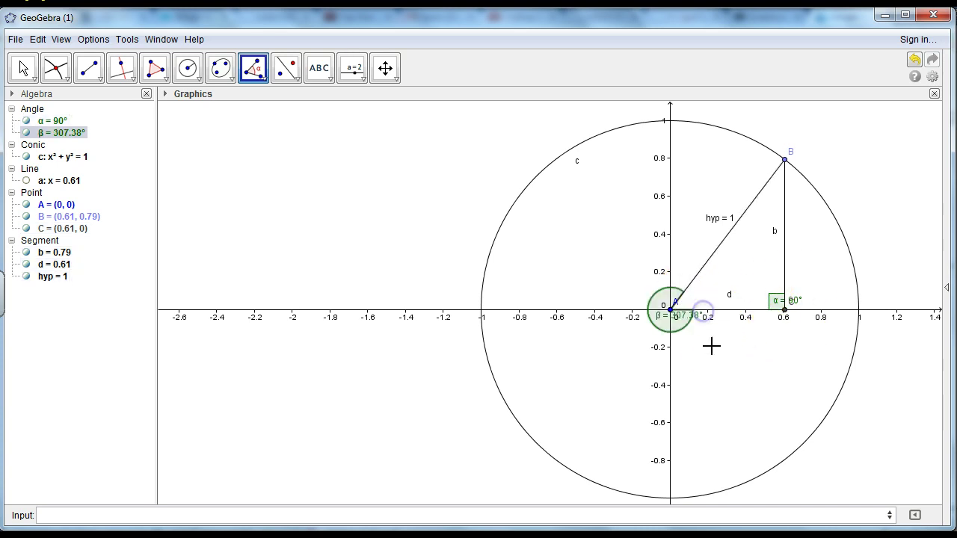
click(684, 340)
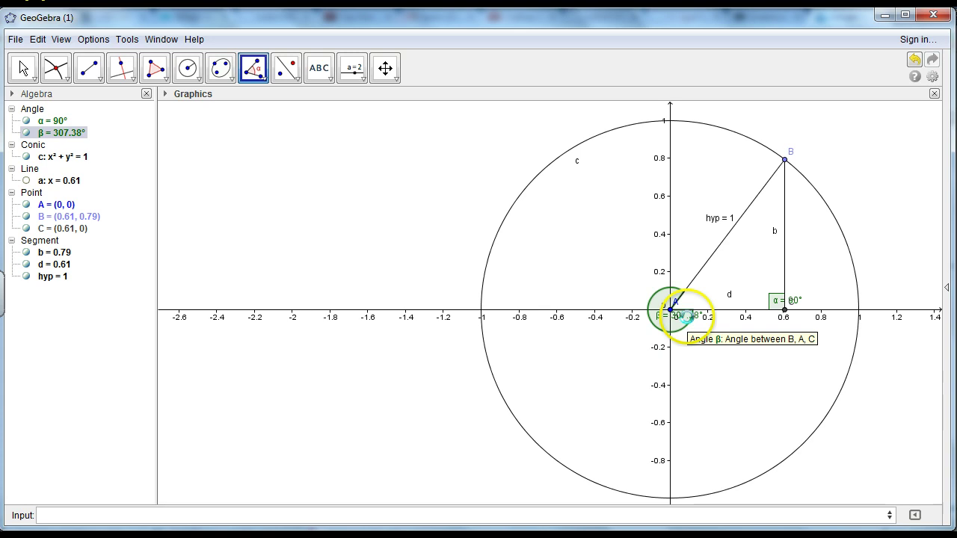
key(ctrl+z)
click(688, 290)
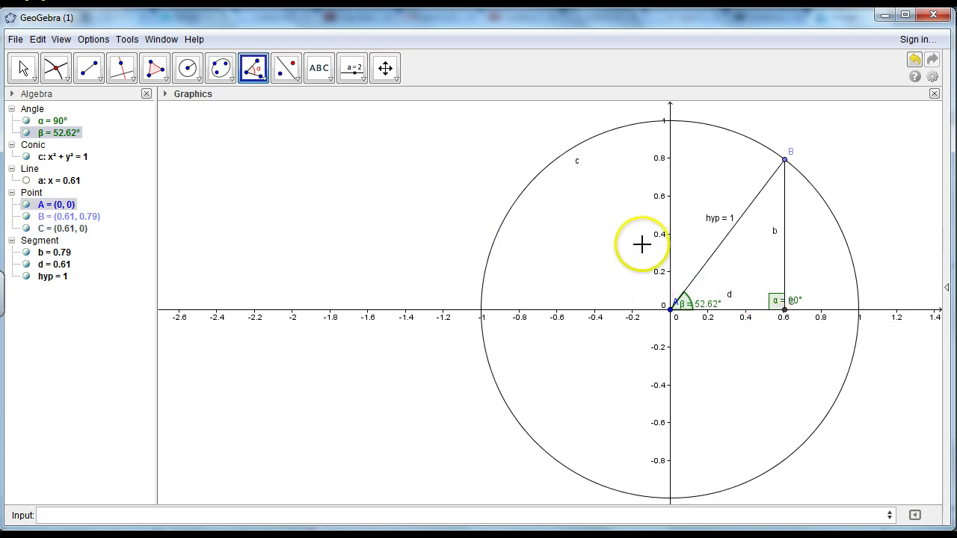
click(24, 68)
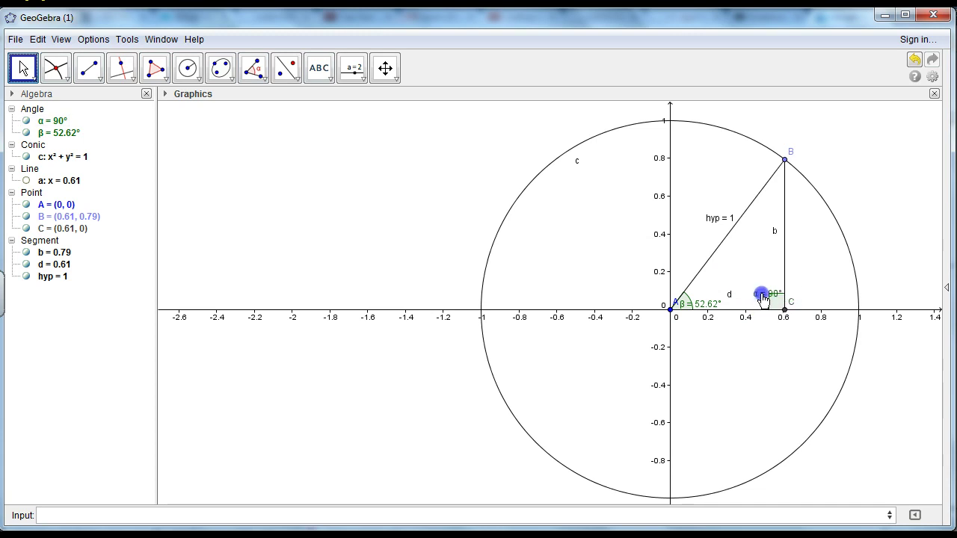
click(728, 327)
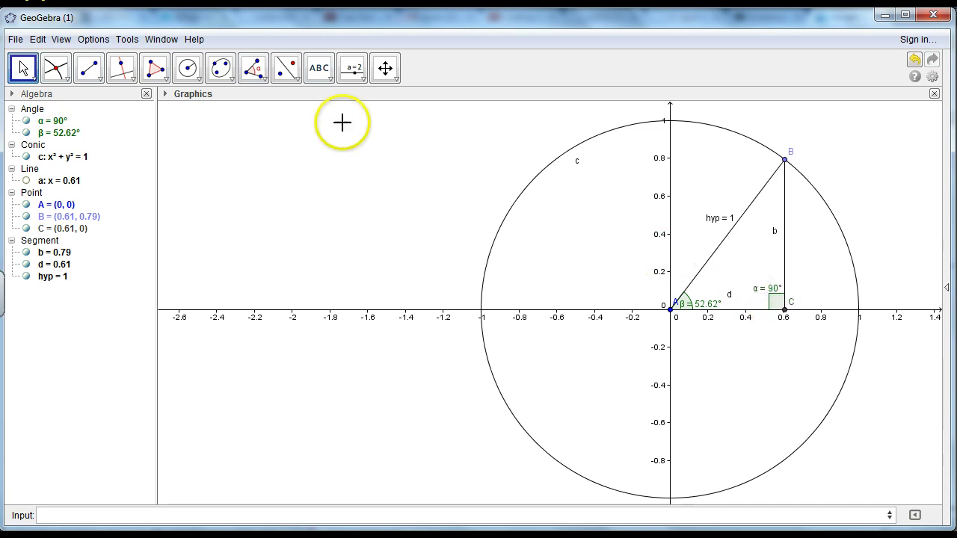
click(22, 69)
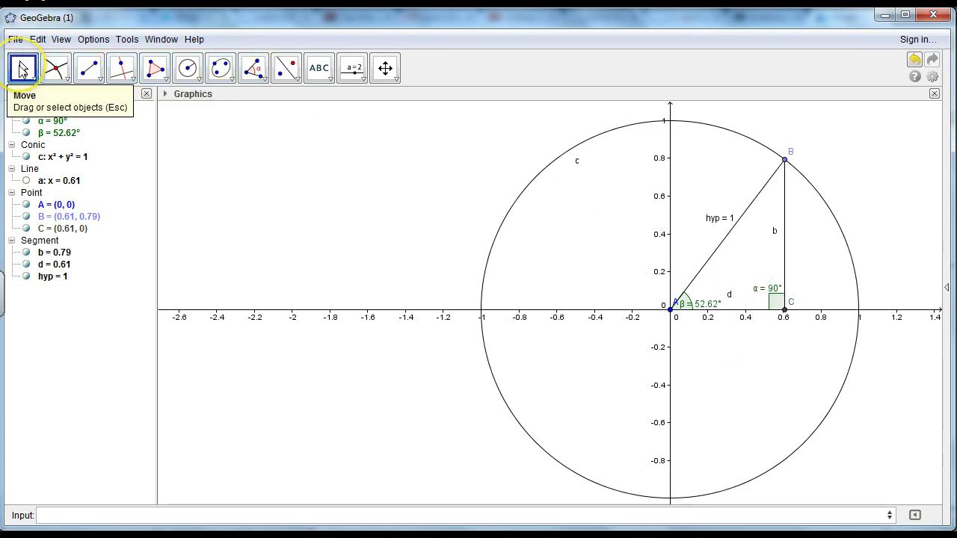
Step: Drag point B up the circle to (0.48, 0.88), making β 61.43°
drag(784, 160, 743, 173)
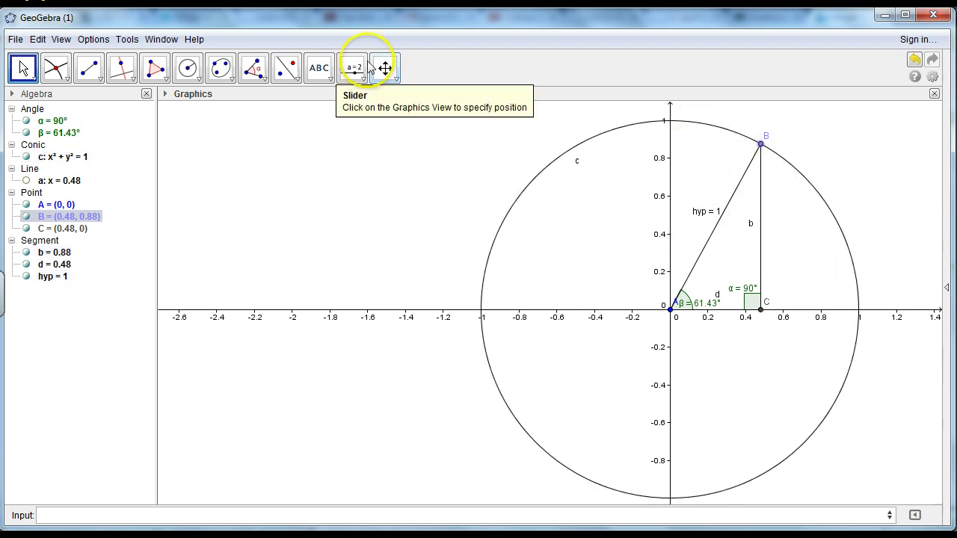
Step: Display the length labels of legs b and d on the drawing
click(261, 78)
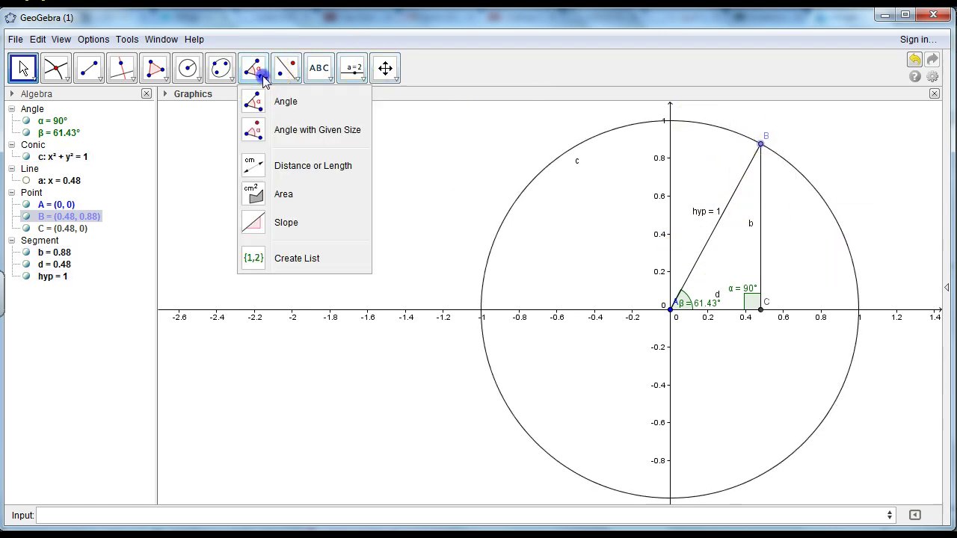
click(300, 168)
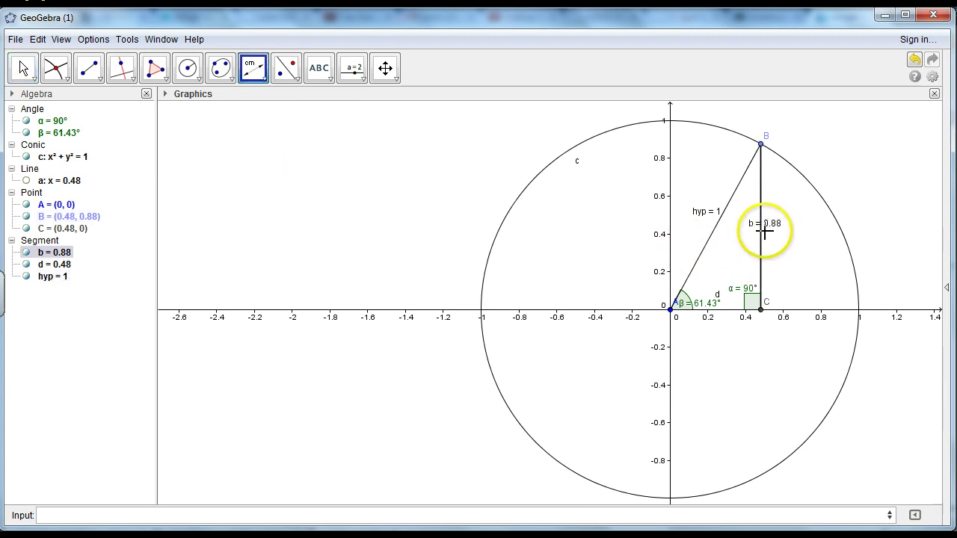
click(717, 313)
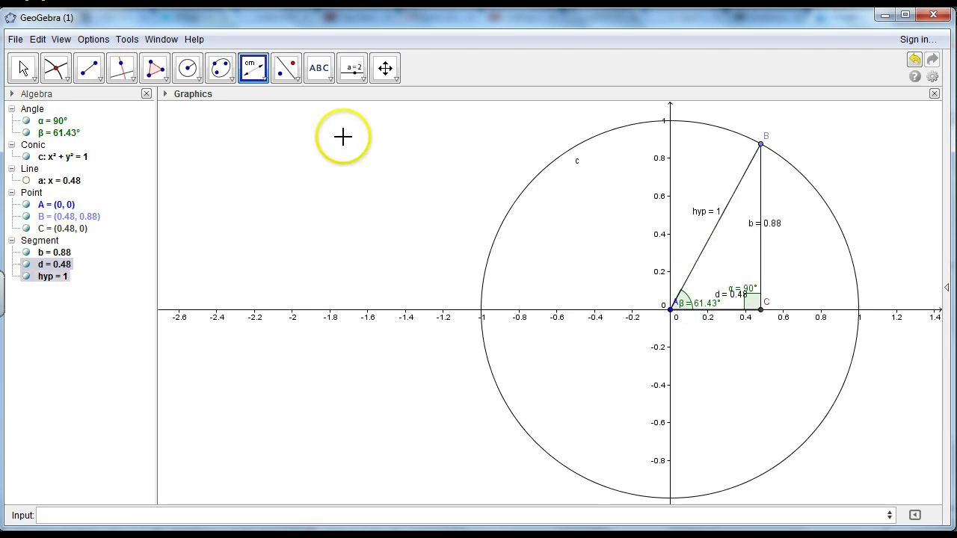
click(21, 69)
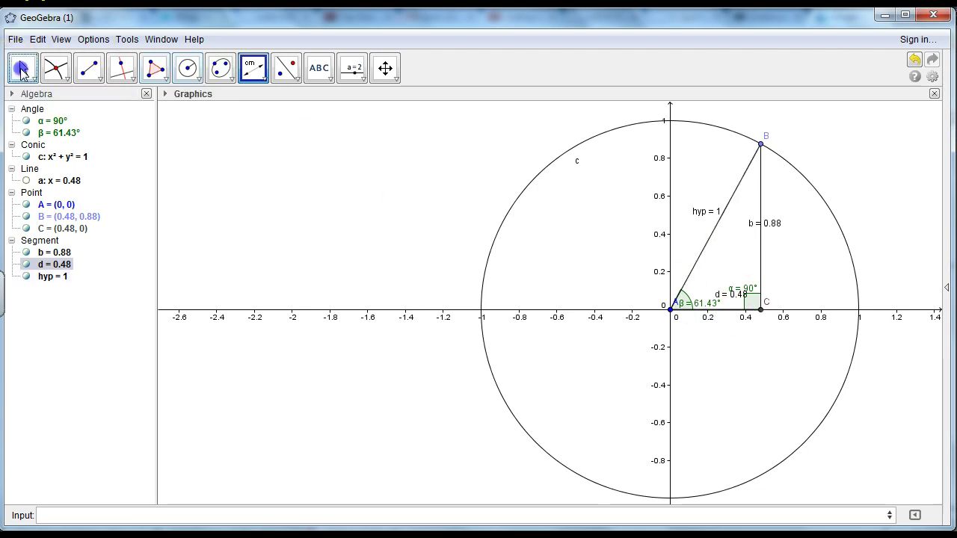
click(722, 296)
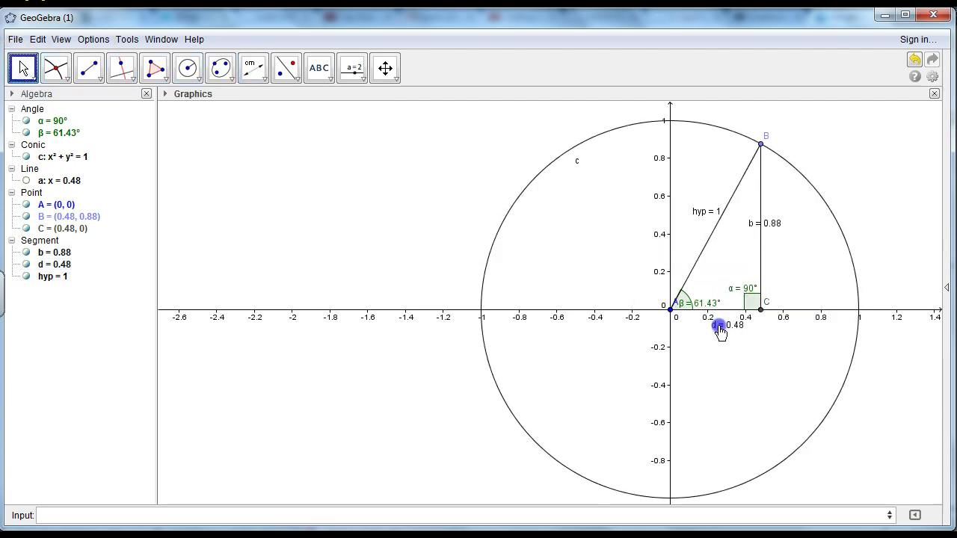
Step: Drag point B to (0.73, 0.69) so β = 43.35°, b = 0.69, d = 0.73
drag(764, 145, 814, 227)
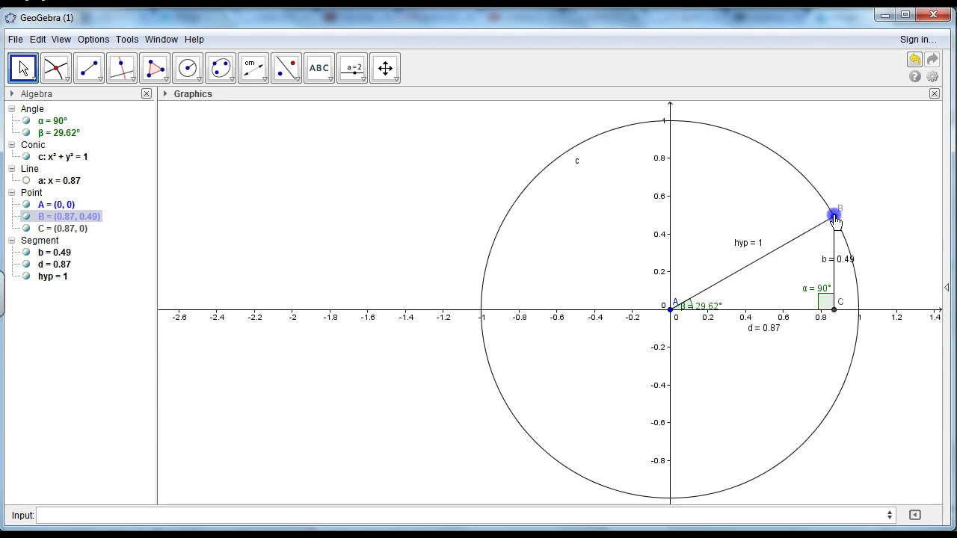
drag(835, 220, 813, 184)
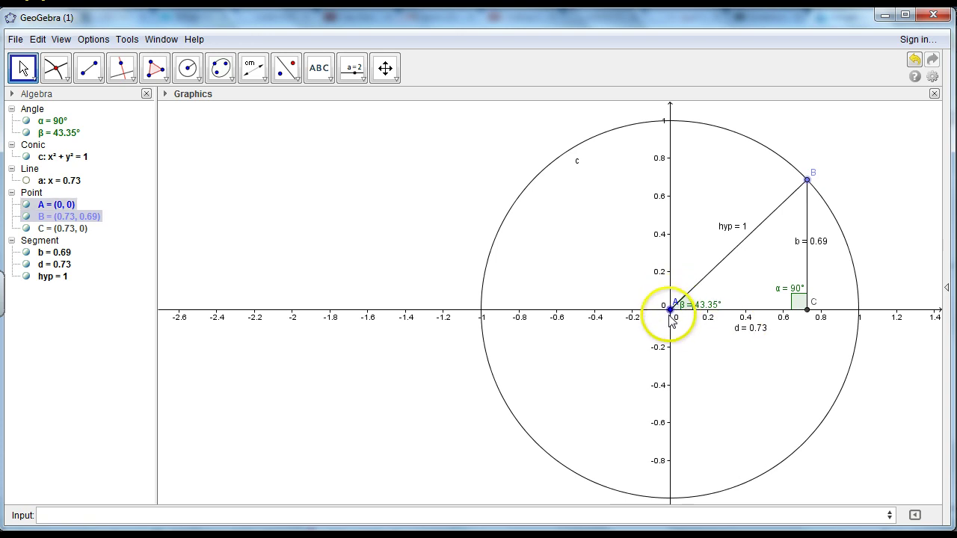
click(744, 331)
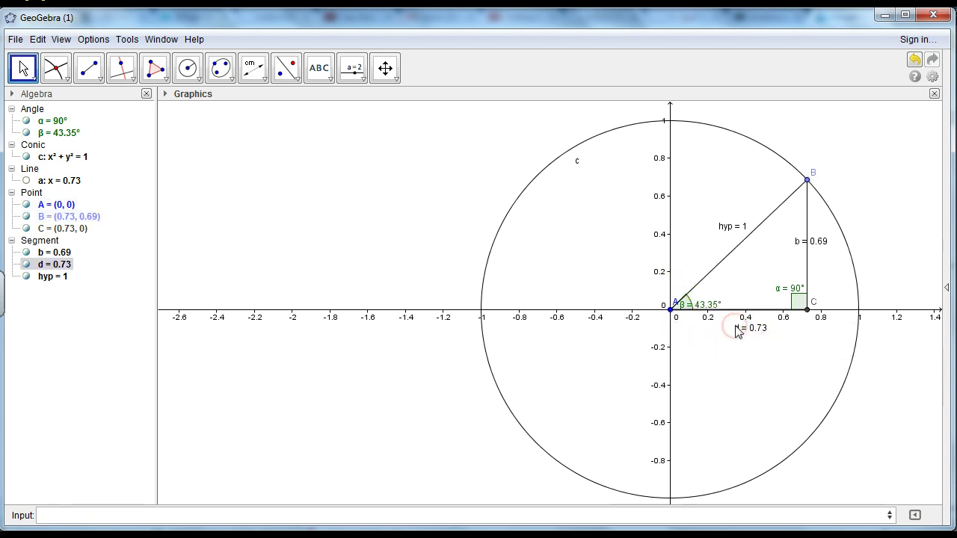
Step: Rename leg d to cosinus
click(736, 307)
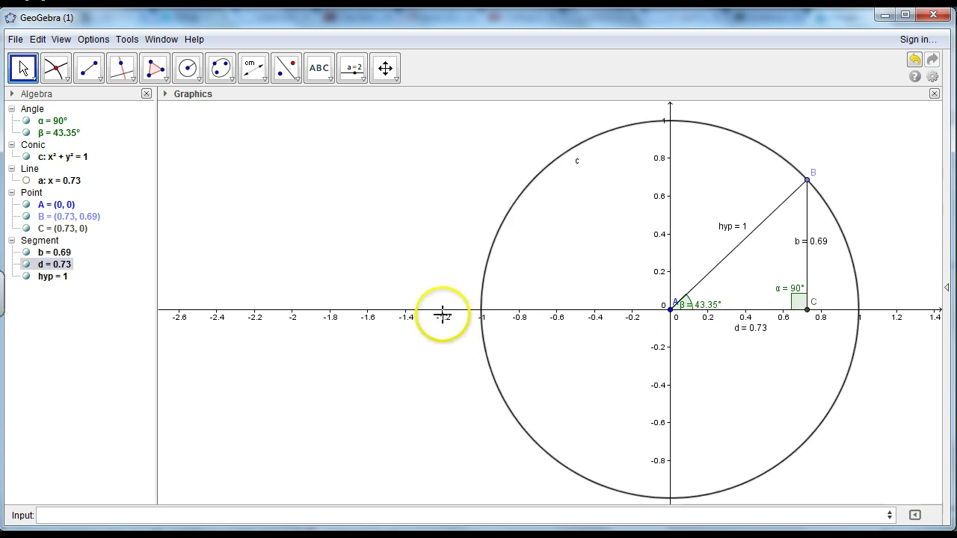
right_click(57, 265)
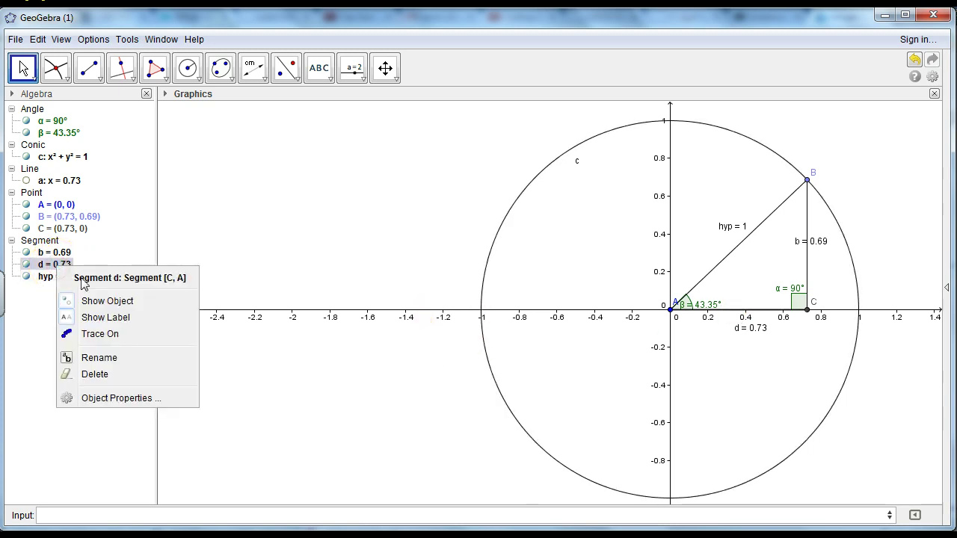
click(105, 359)
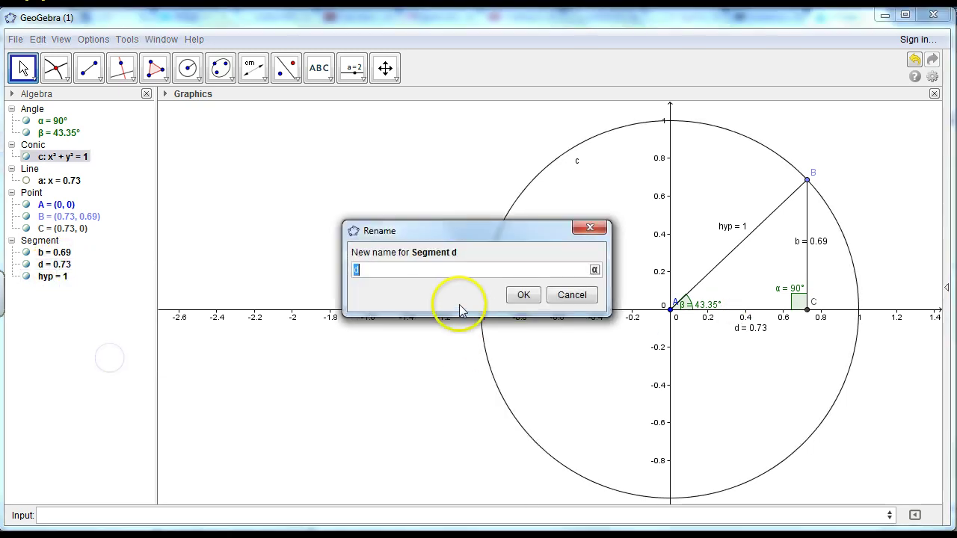
text(cosinus)
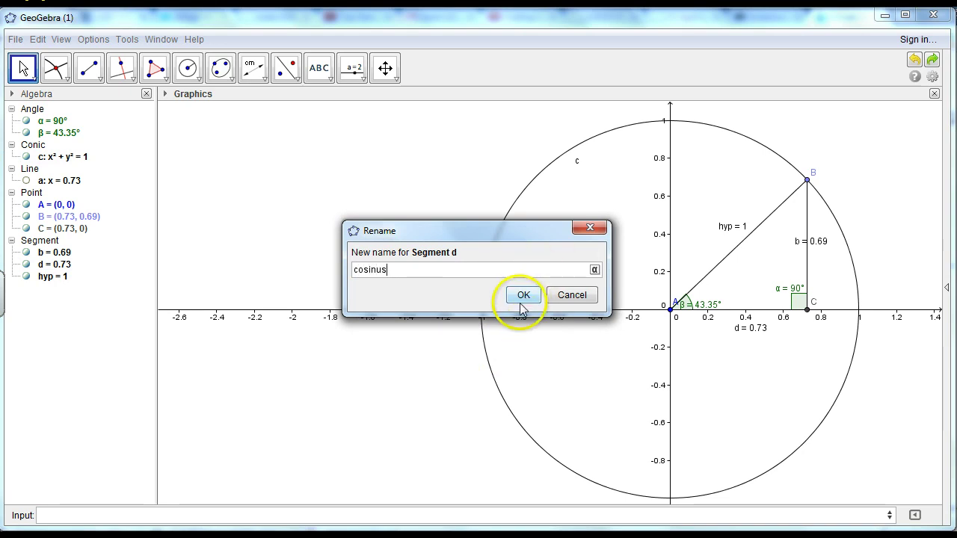
click(522, 294)
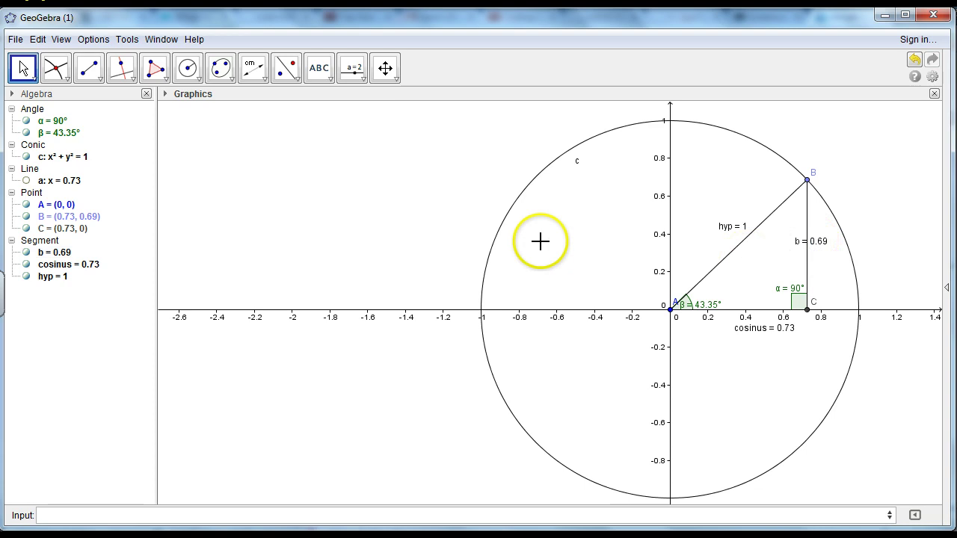
Step: Rename leg b to sinus
right_click(50, 256)
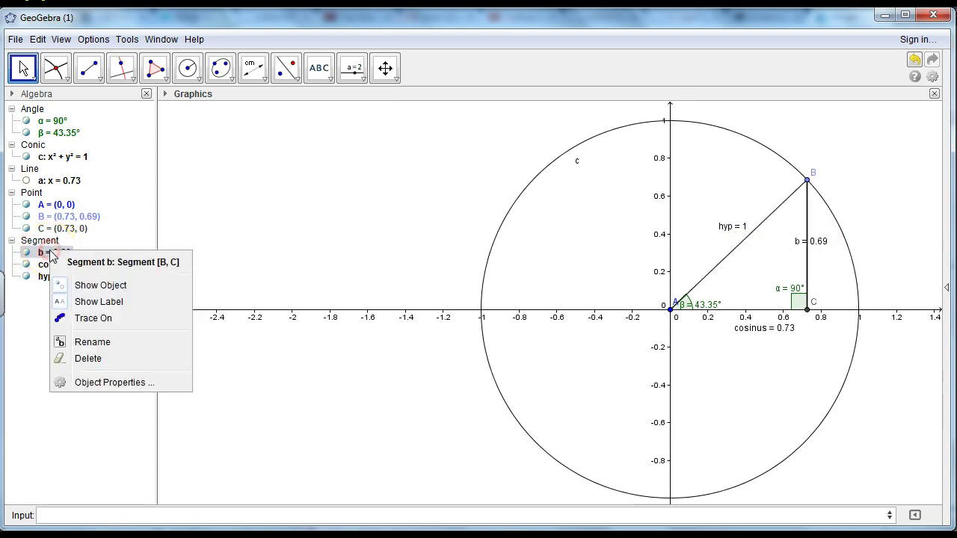
click(88, 342)
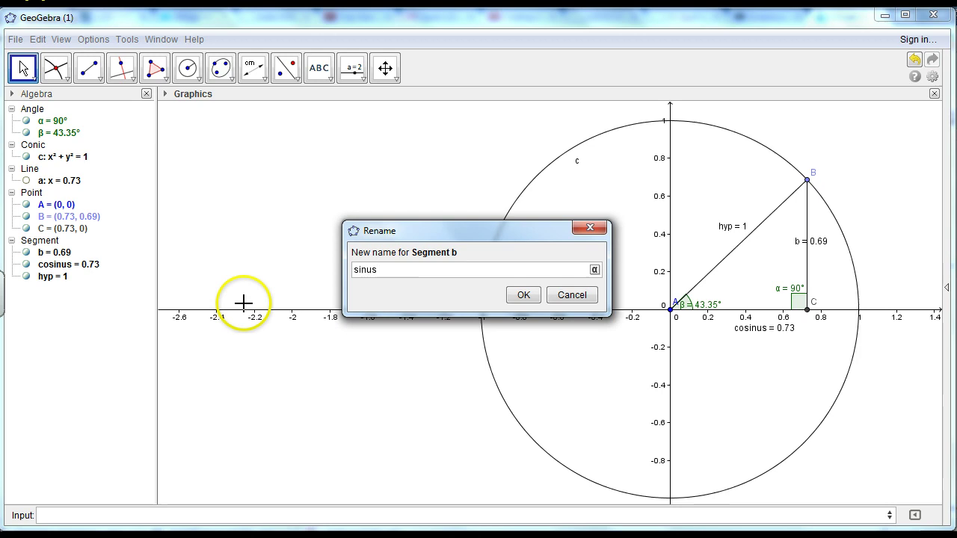
click(523, 295)
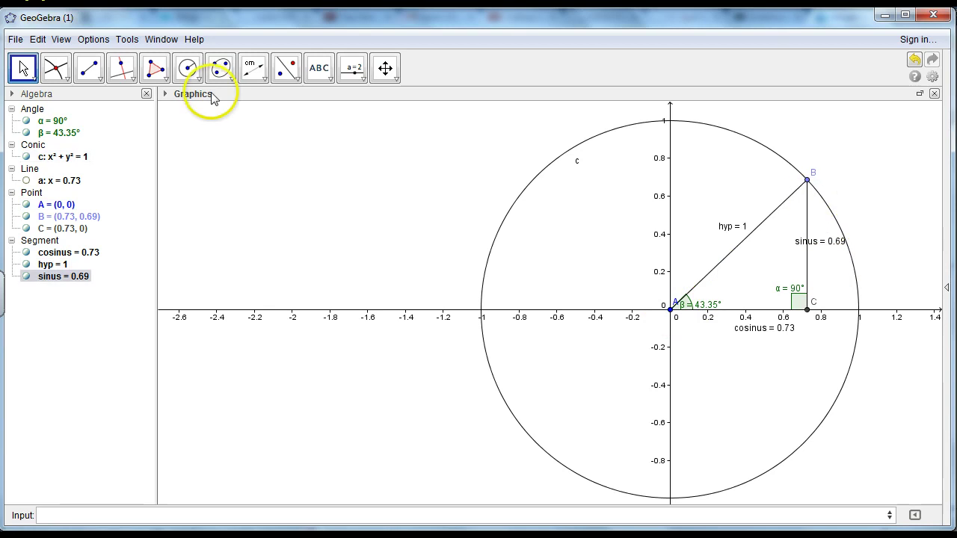
Step: Drag point B to (0.71, 0.71) so β is 45.05° and sinus equals cosinus
drag(817, 182, 769, 216)
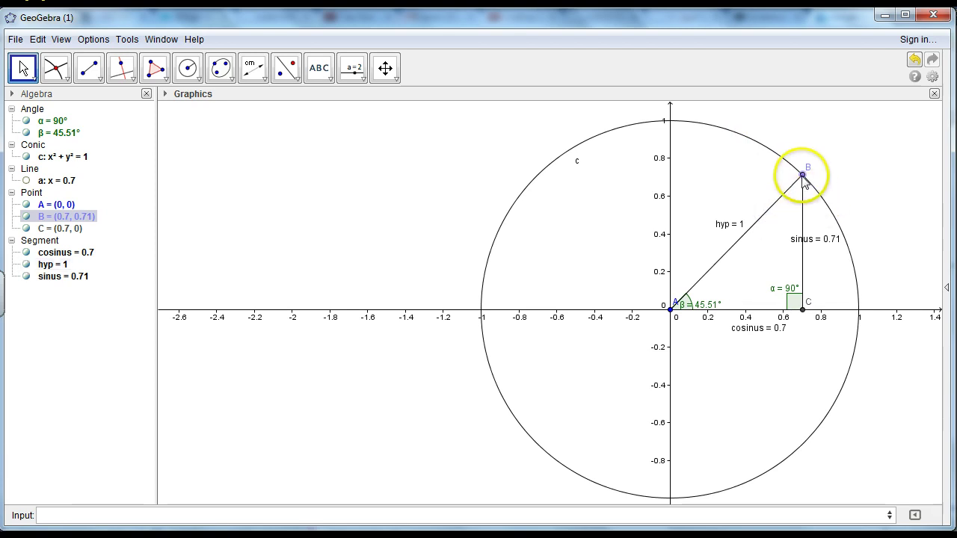
drag(804, 178, 837, 151)
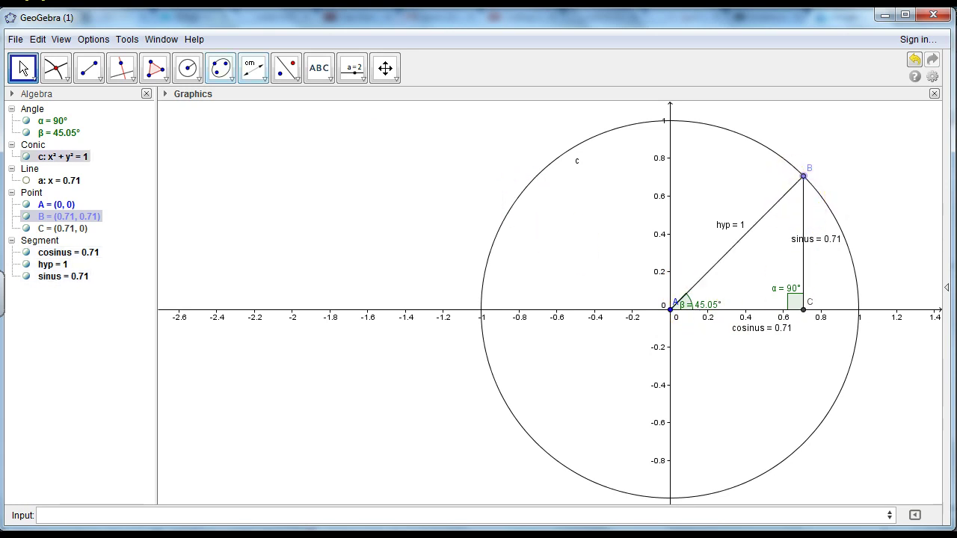
Step: Measure angle γ = 44.95° at B between the sinus leg and the hypotenuse
click(265, 79)
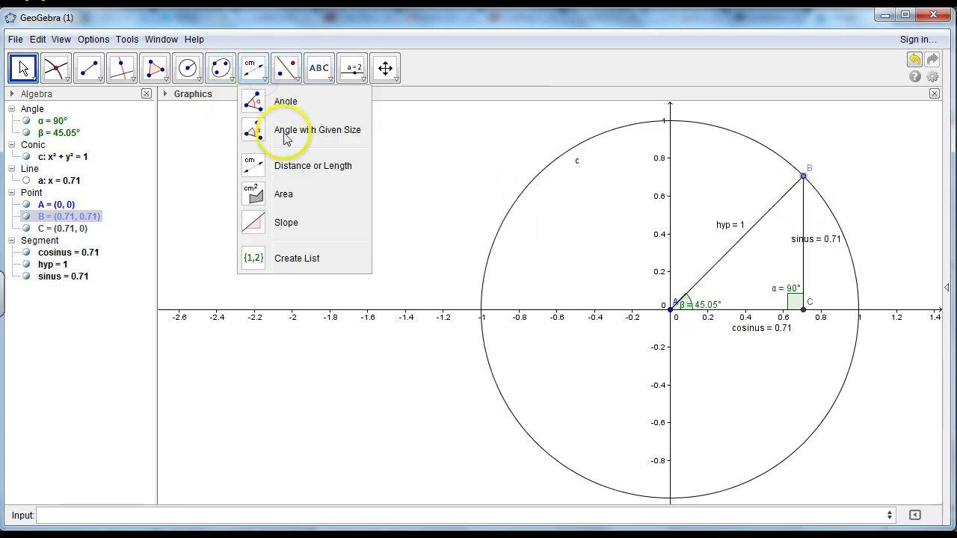
click(284, 101)
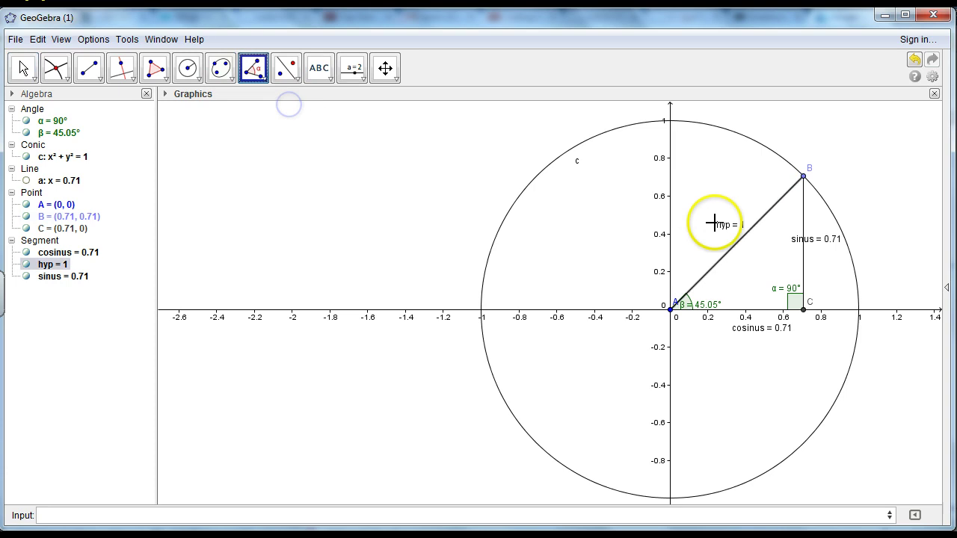
click(803, 216)
click(791, 189)
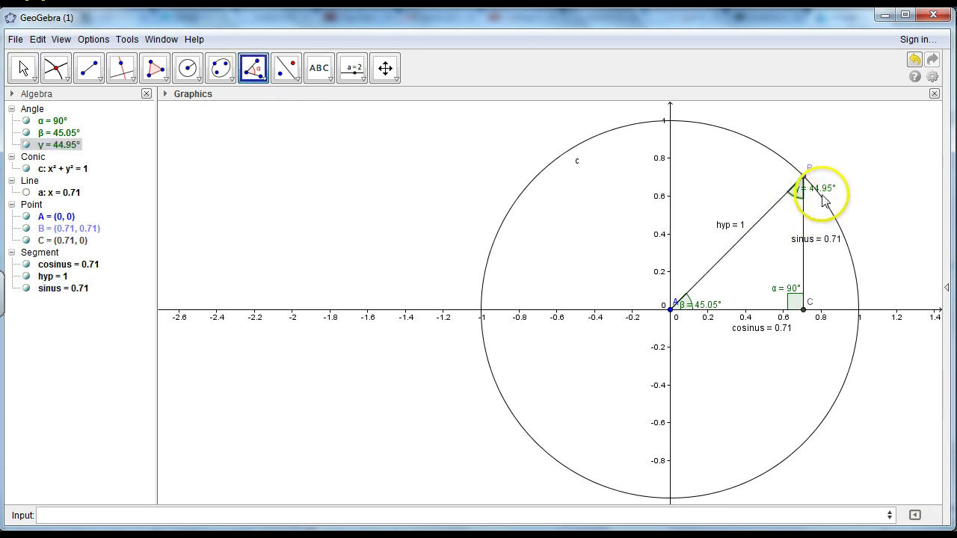
click(805, 224)
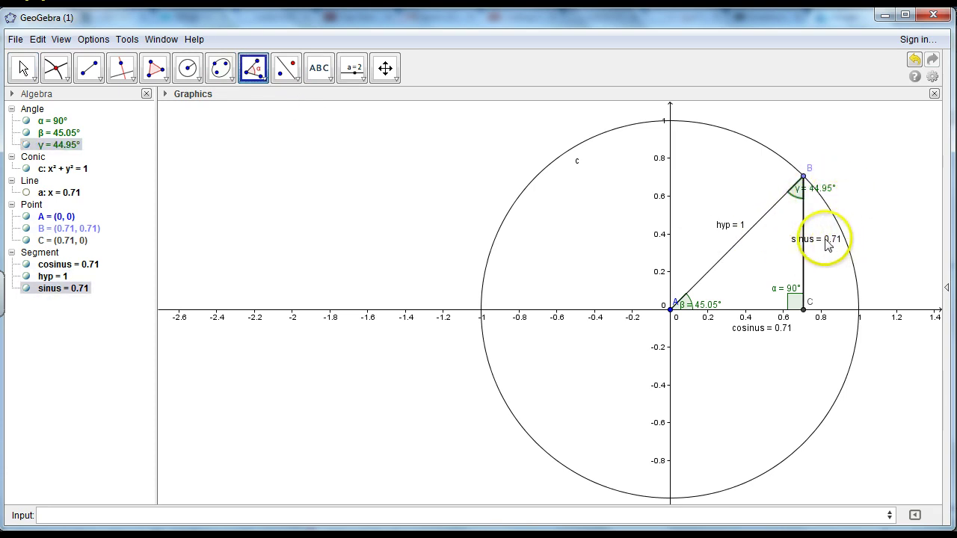
click(821, 248)
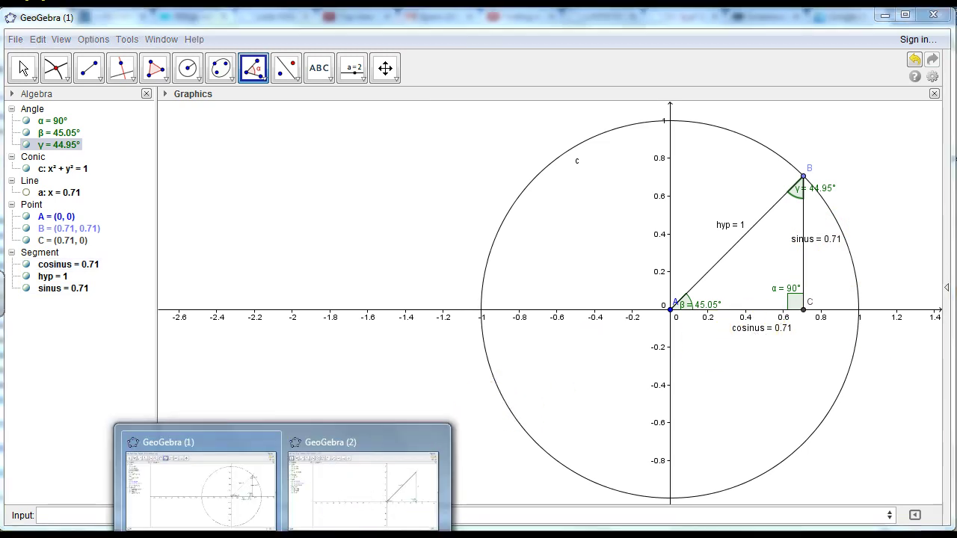
Step: In the hypotenuse-7 triangle window, show the lengths of legs a and b as 4.95
click(394, 484)
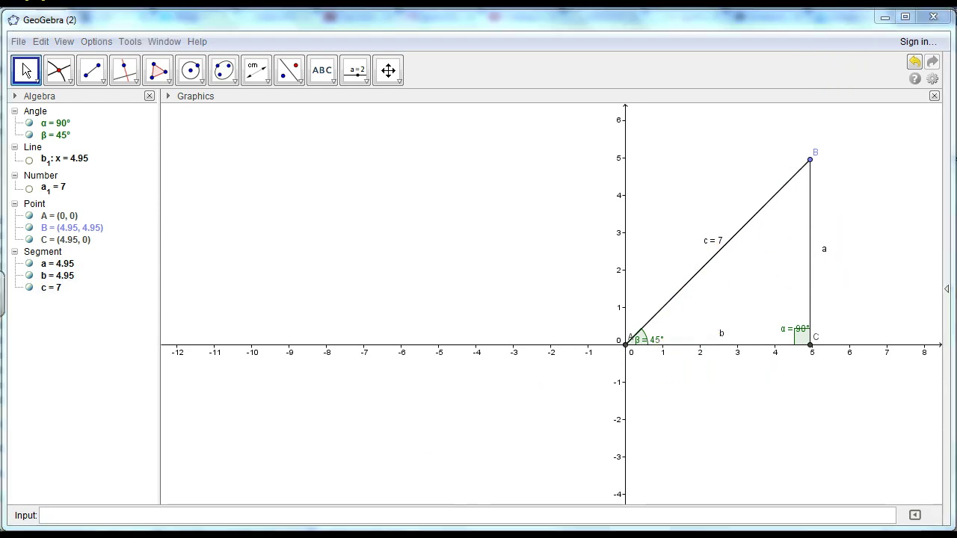
mouse_move(321, 505)
click(221, 490)
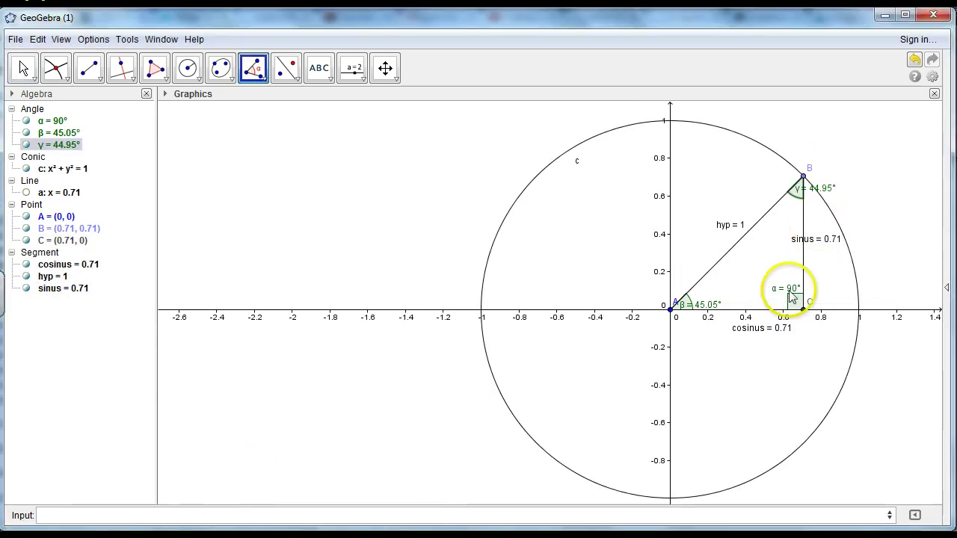
mouse_move(320, 505)
click(377, 486)
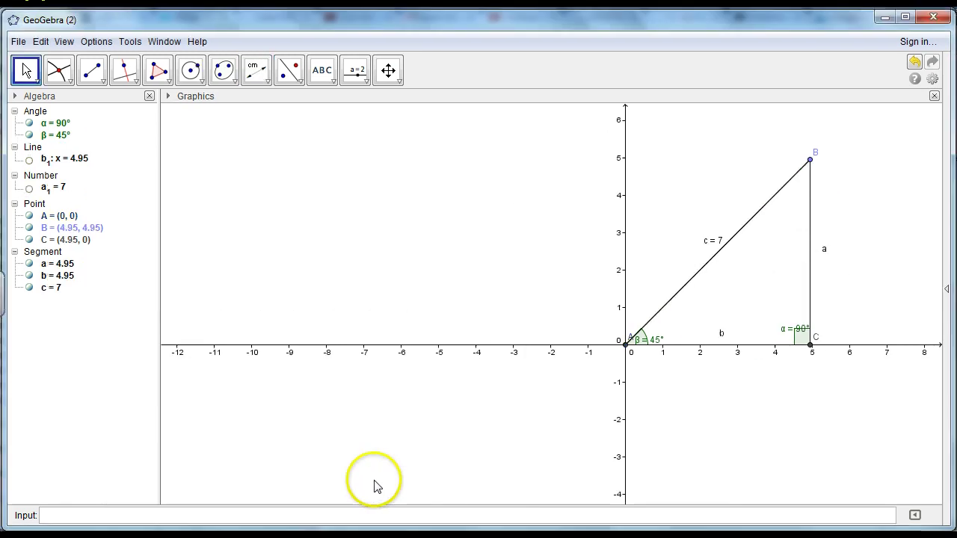
click(256, 71)
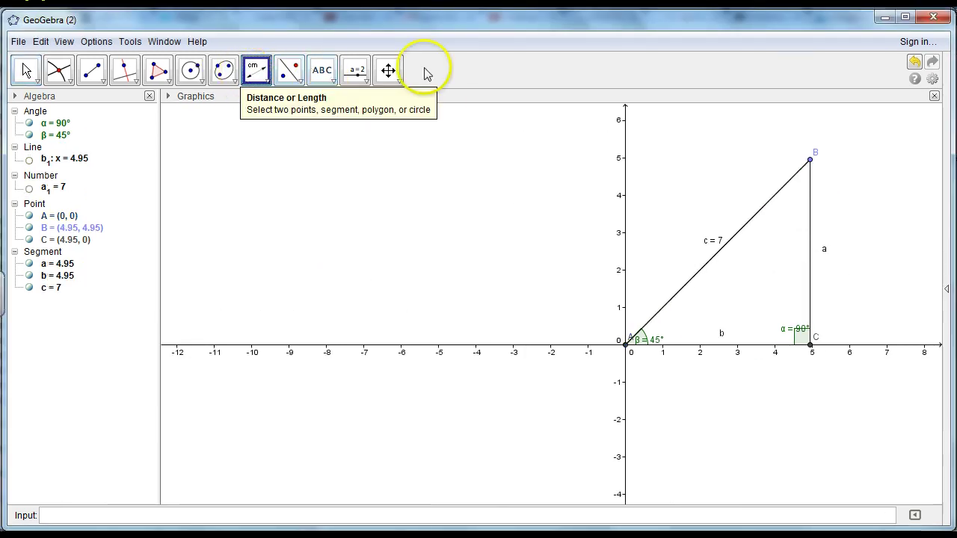
click(811, 234)
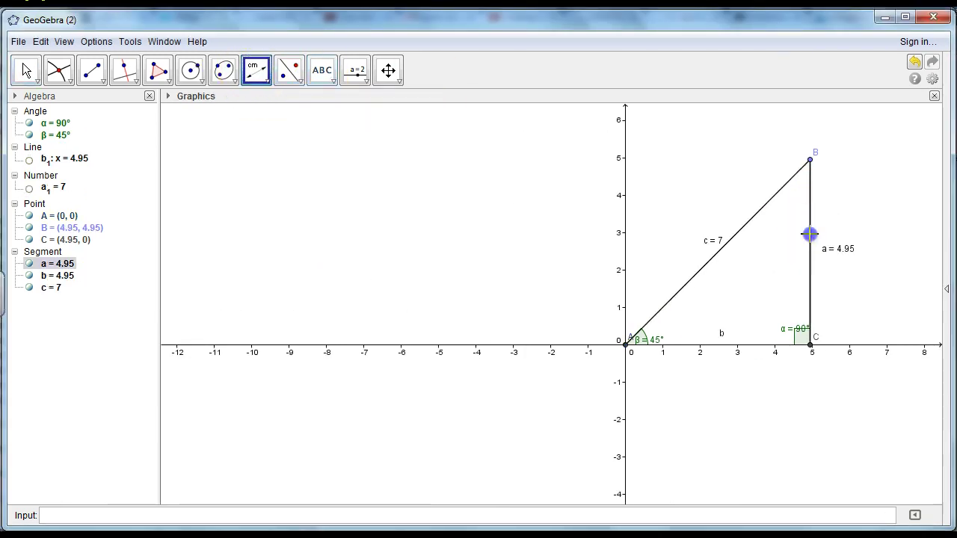
click(737, 350)
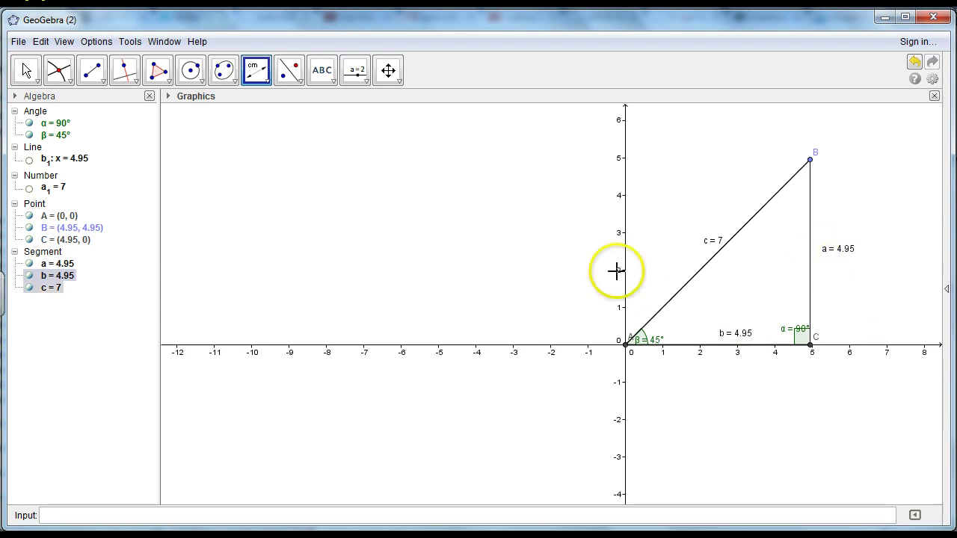
mouse_move(282, 534)
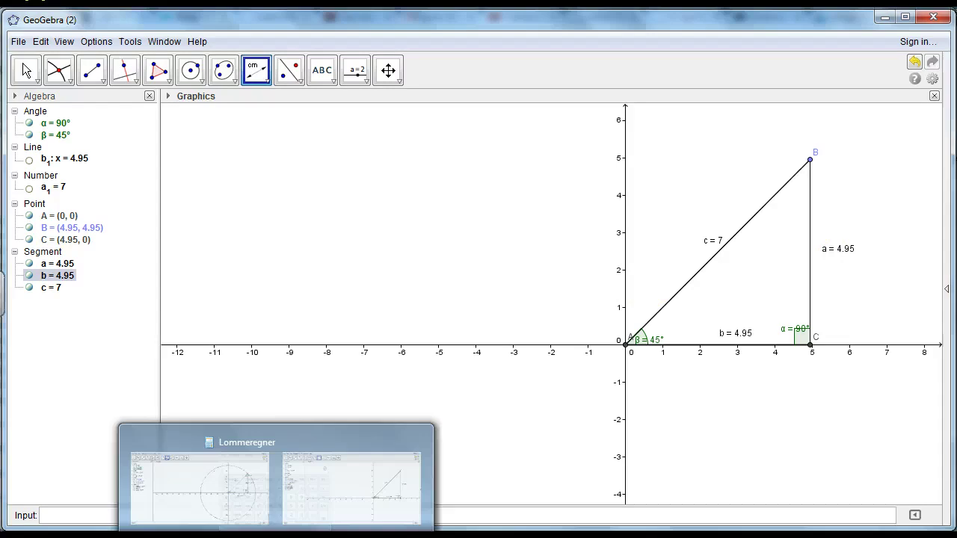
click(278, 535)
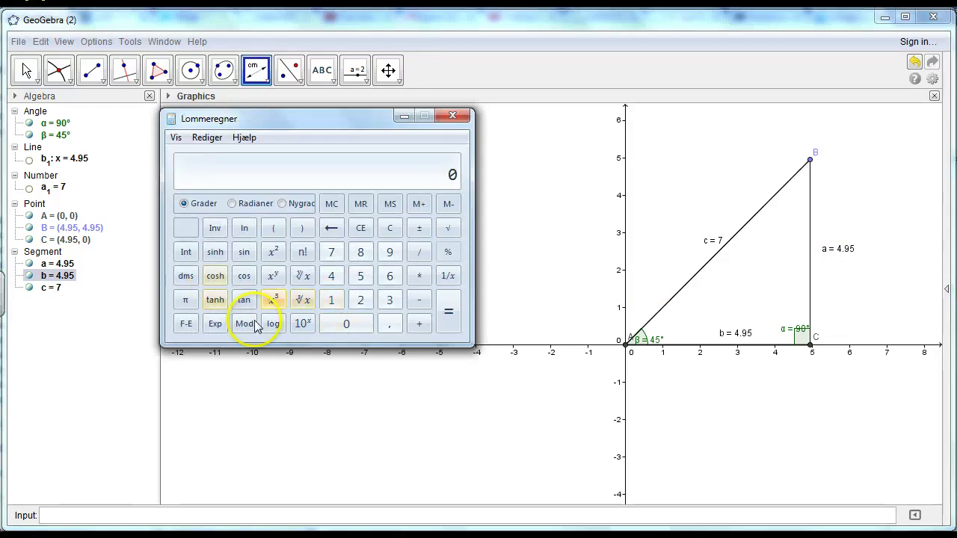
click(334, 285)
click(362, 277)
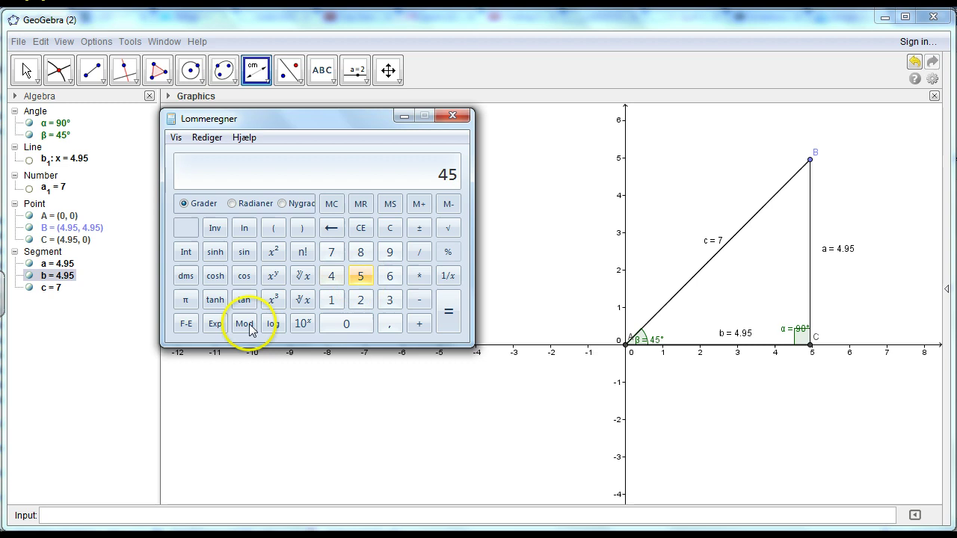
click(244, 252)
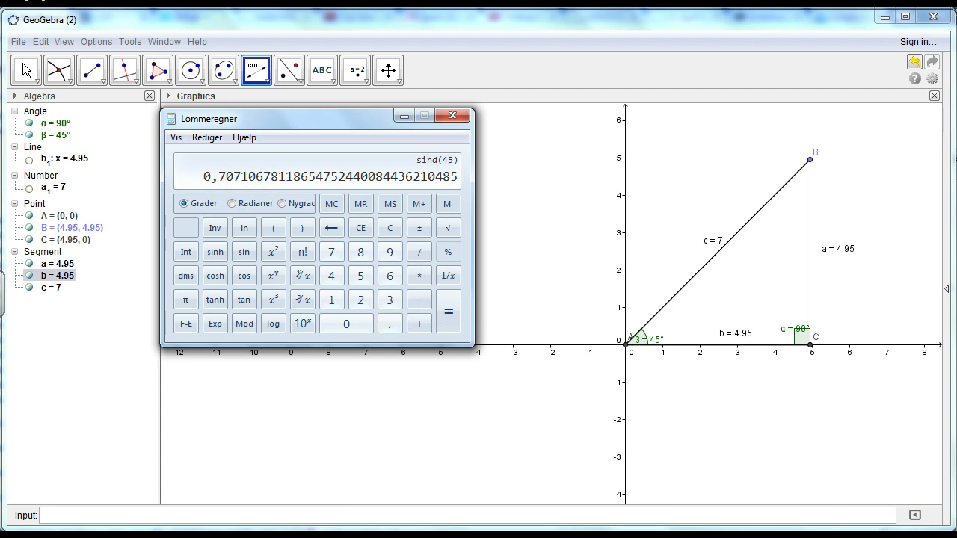
mouse_move(283, 537)
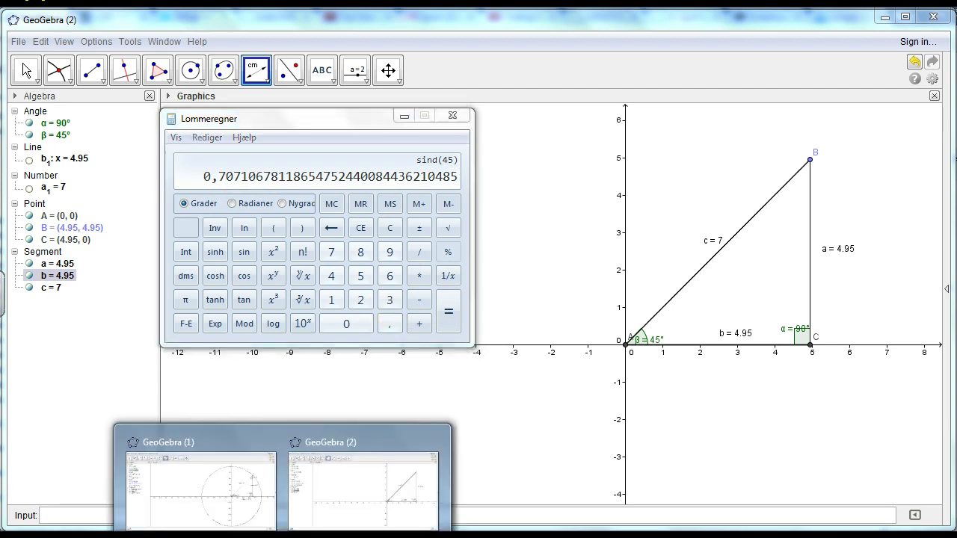
click(247, 442)
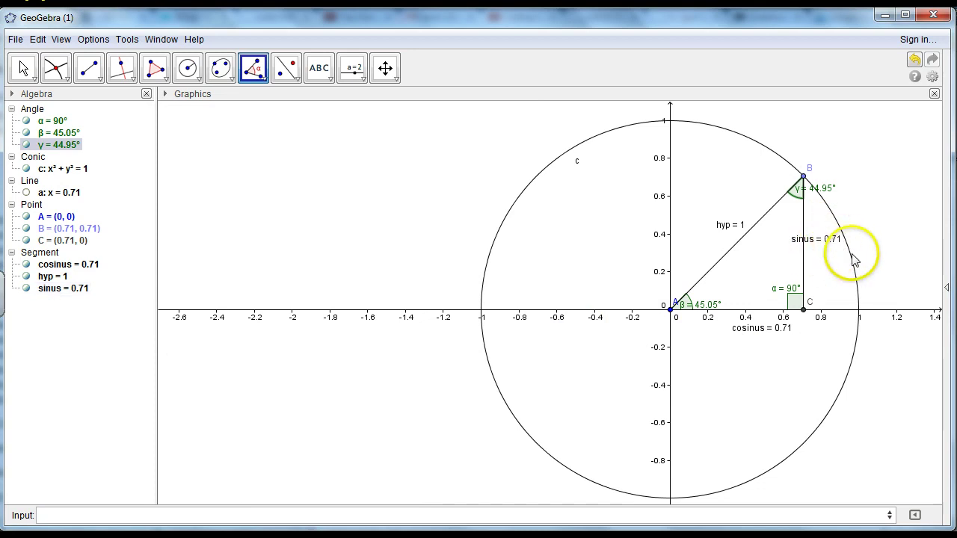
key(alt+Tab)
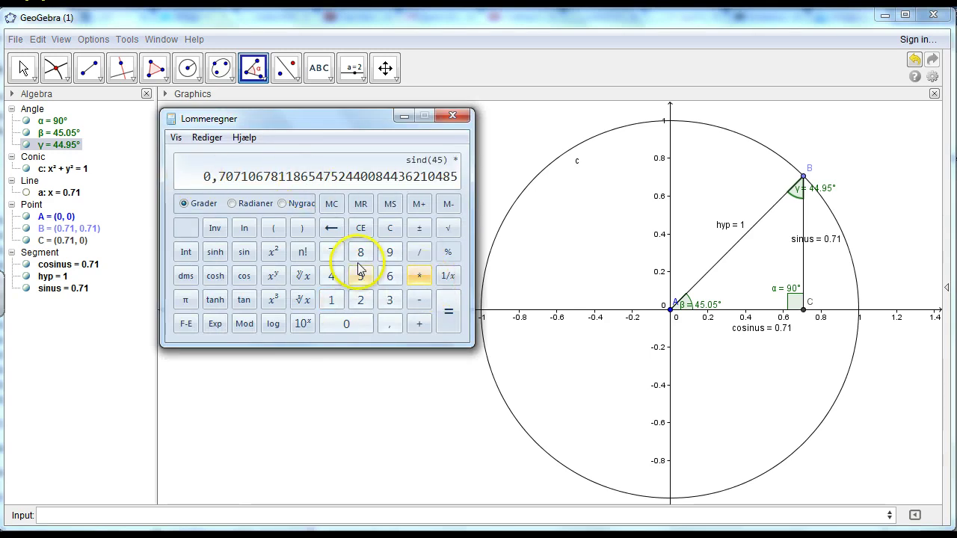
click(332, 252)
click(448, 317)
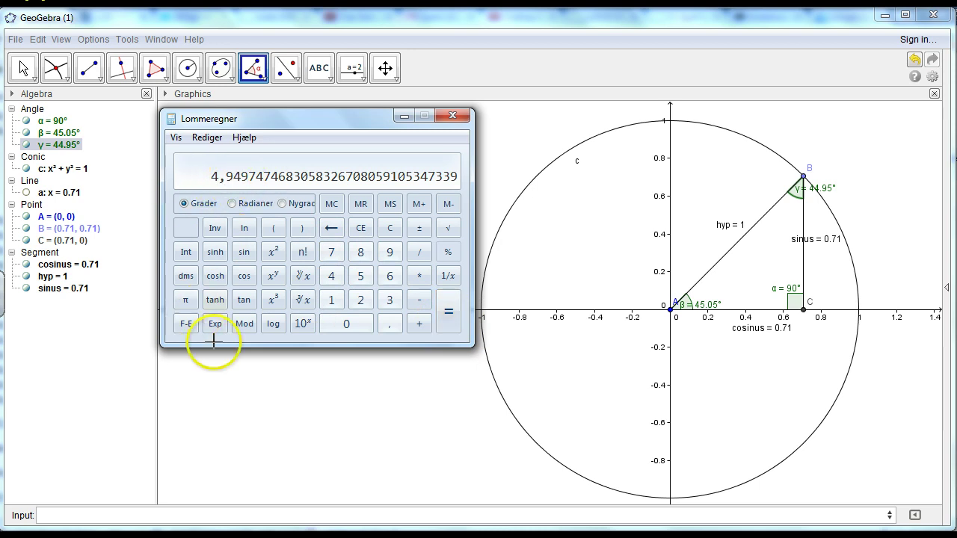
click(303, 532)
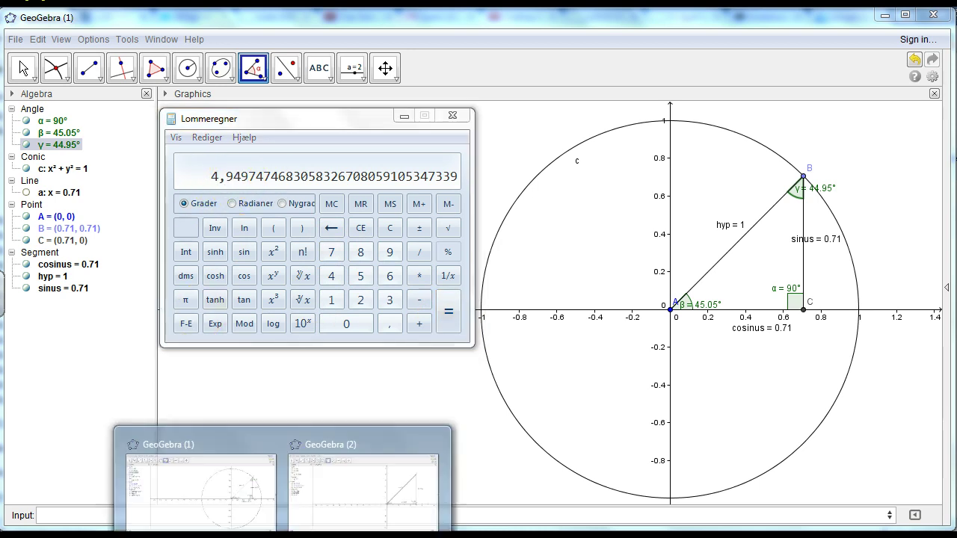
click(362, 497)
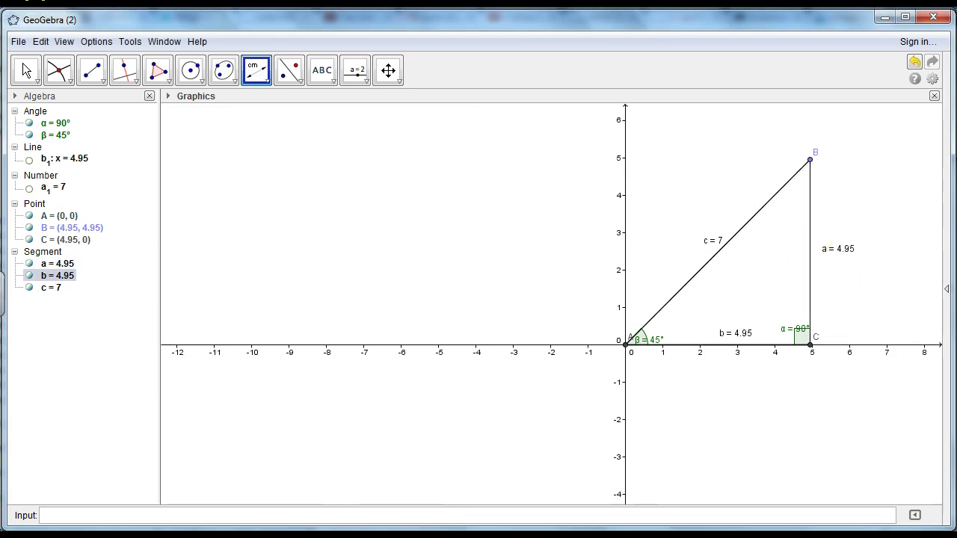
Step: Return to the unit-circle window showing sinus = 0.71 and cosinus = 0.71
click(239, 507)
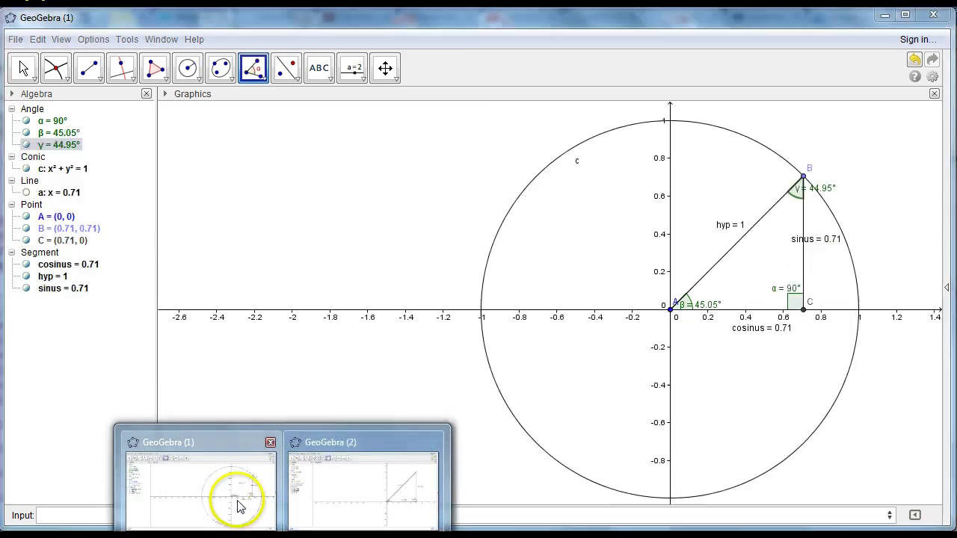